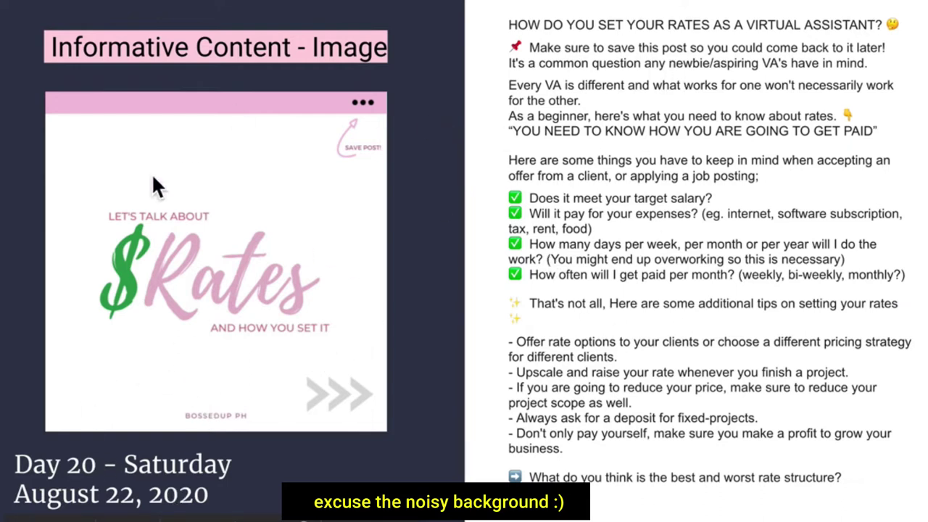
Page through the presented content slides to the Followers and Likes analytics slides, and leave the slideshow
key(Right)
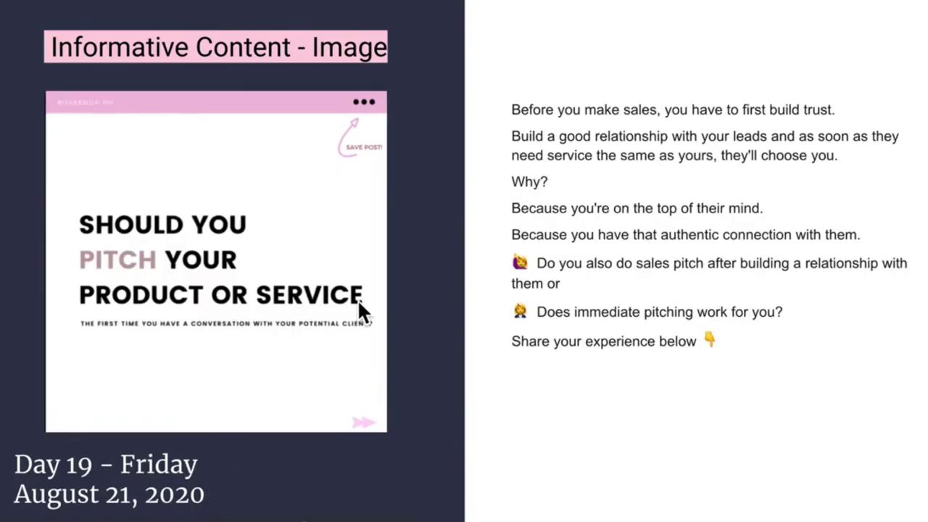
key(Right)
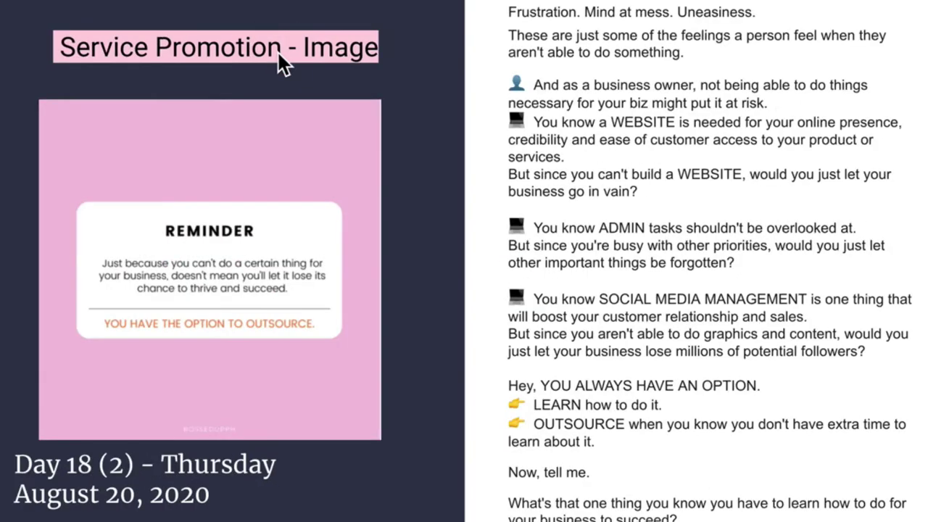
key(Right)
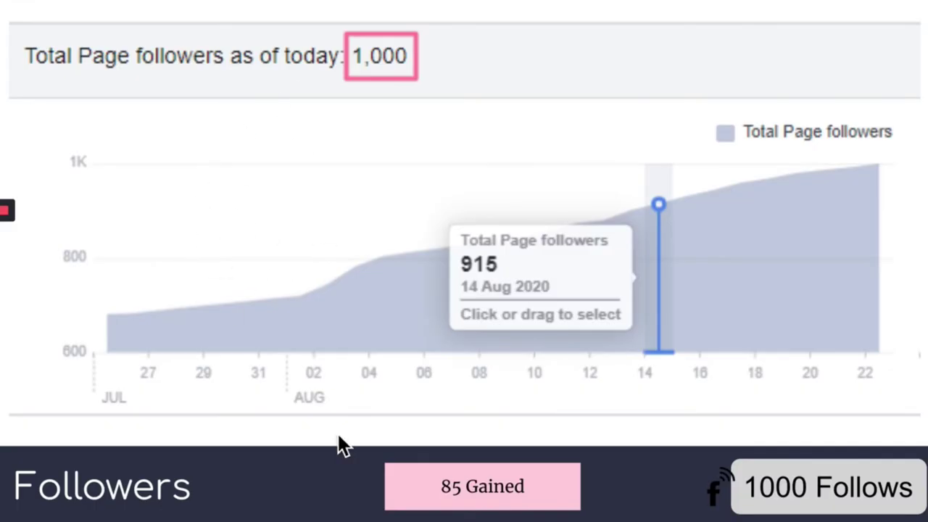
click(485, 507)
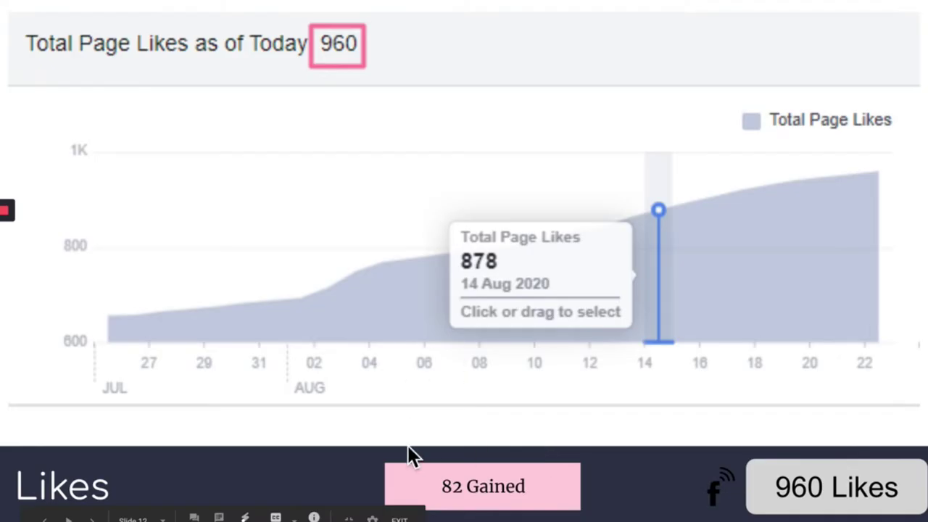
key(Escape)
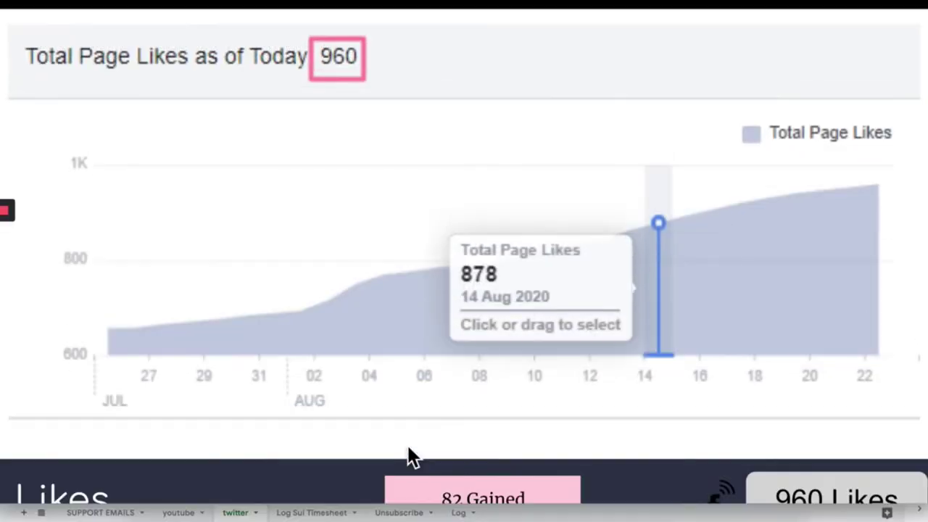
scroll(76, 414, down, 3)
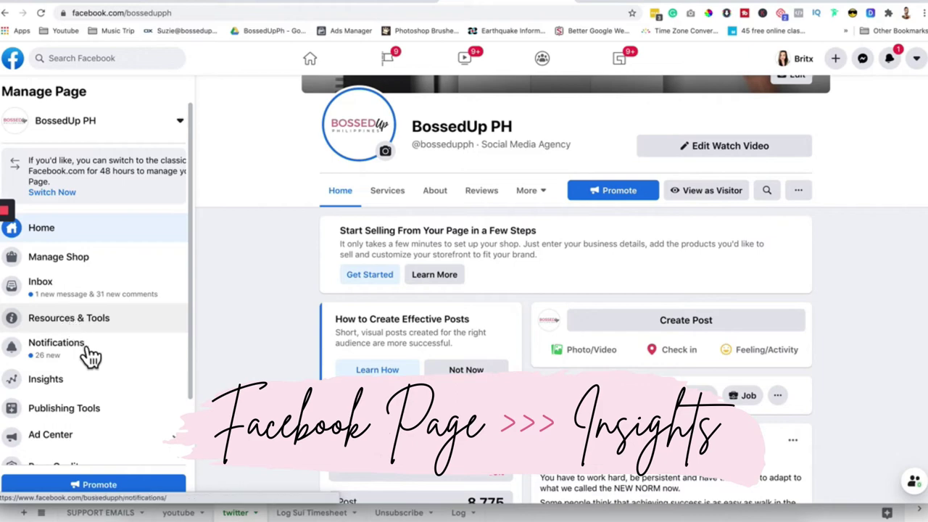
Open the BossedUp PH page's Insights on Facebook and review the Page Summary metrics for the last 7 days
click(93, 387)
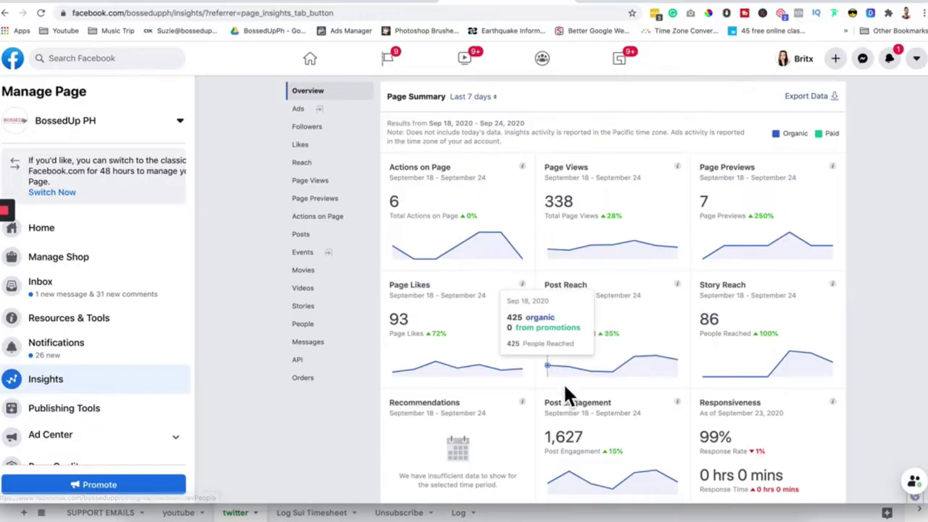
scroll(566, 393, down, 2)
scroll(565, 394, down, 1)
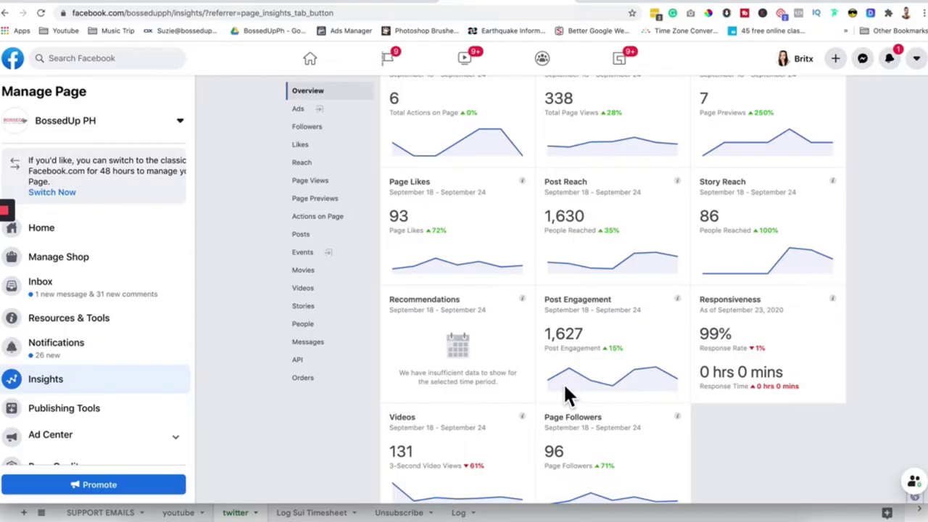
scroll(564, 382, up, 1)
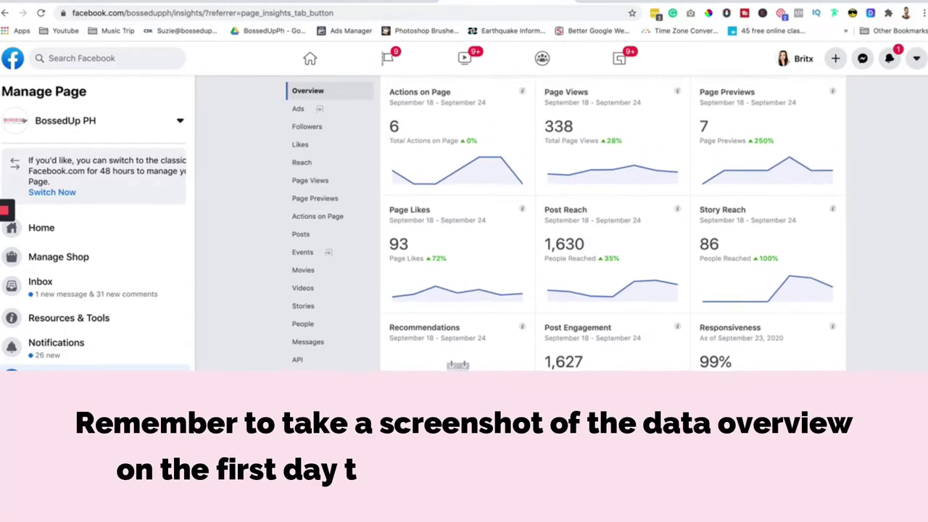
scroll(613, 218, up, 2)
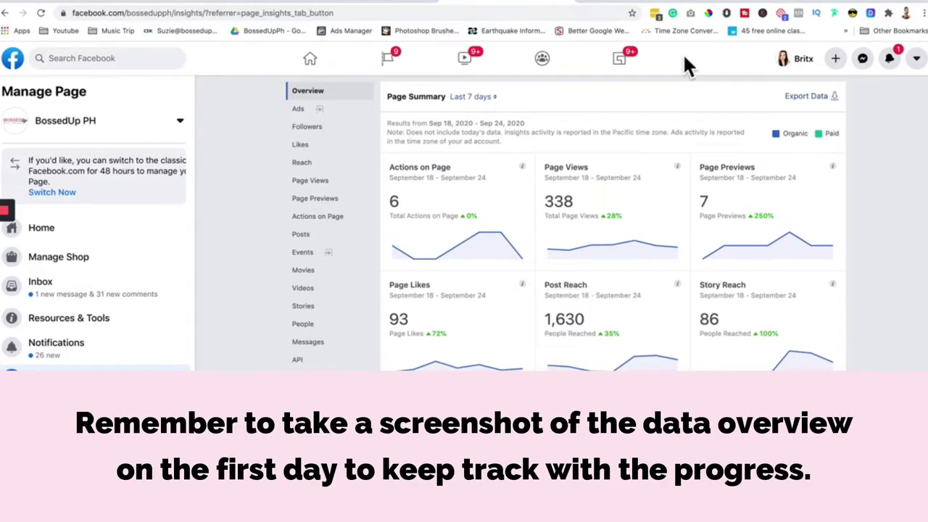
mouse_move(763, 241)
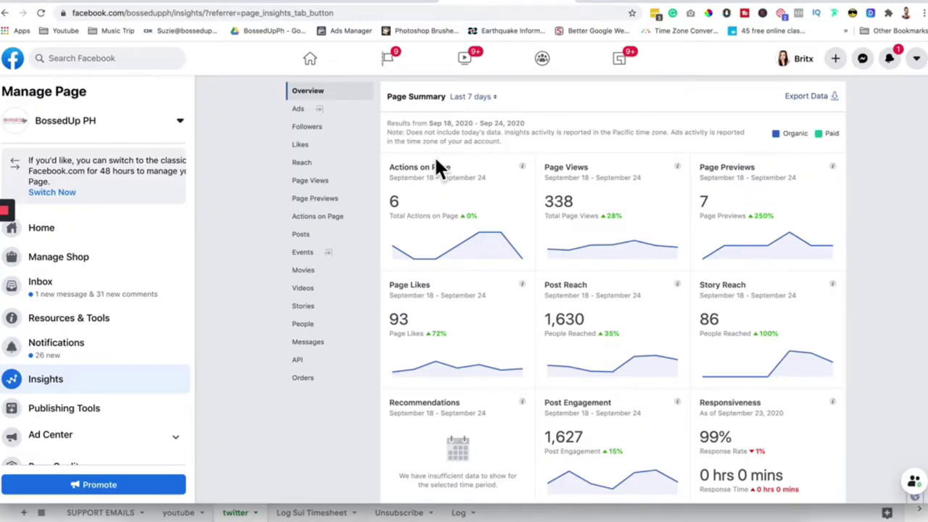
Open the Followers insights and examine the total followers and page followers charts
click(350, 135)
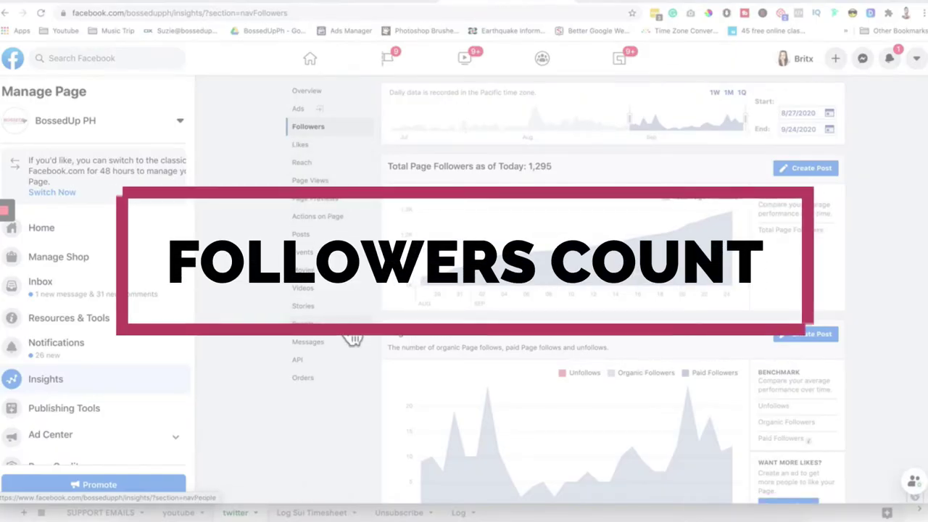
scroll(383, 487, down, 1)
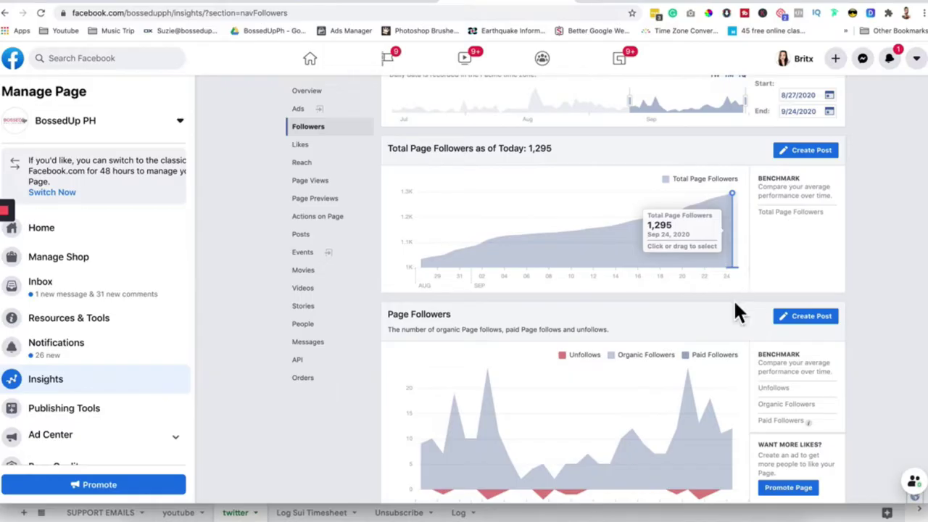
scroll(744, 315, down, 2)
scroll(741, 314, up, 3)
Set the followers data range to start on 9/1/2020 and end on 9/8/2020
click(841, 117)
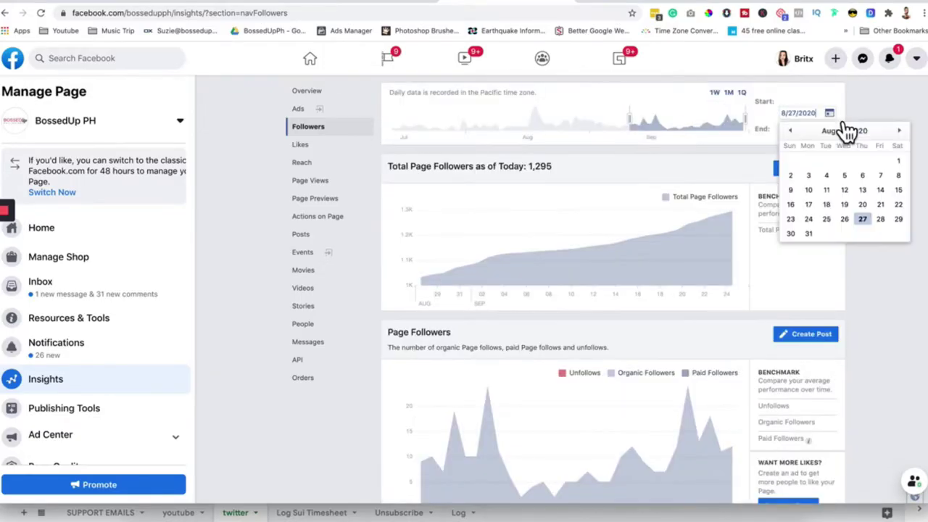
click(899, 131)
click(827, 161)
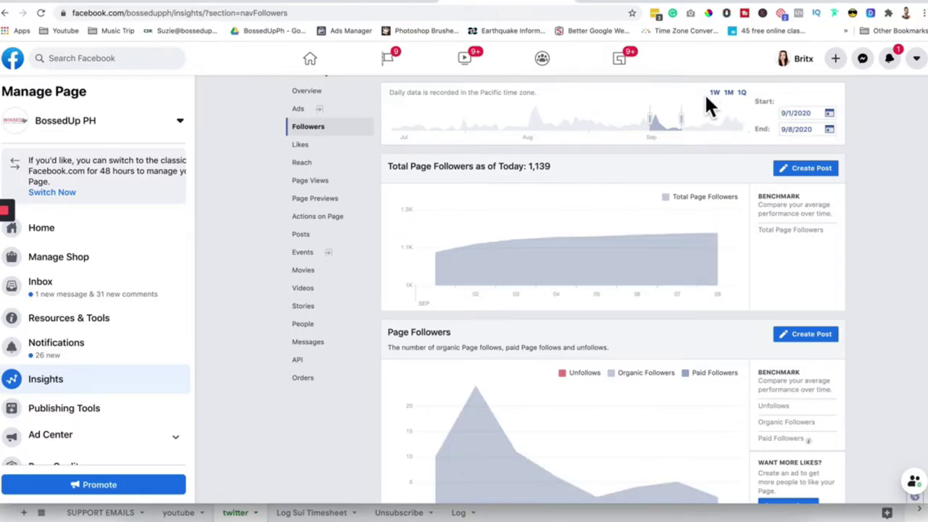
Show the followers data for the one-month preset and for the one-quarter preset
click(728, 92)
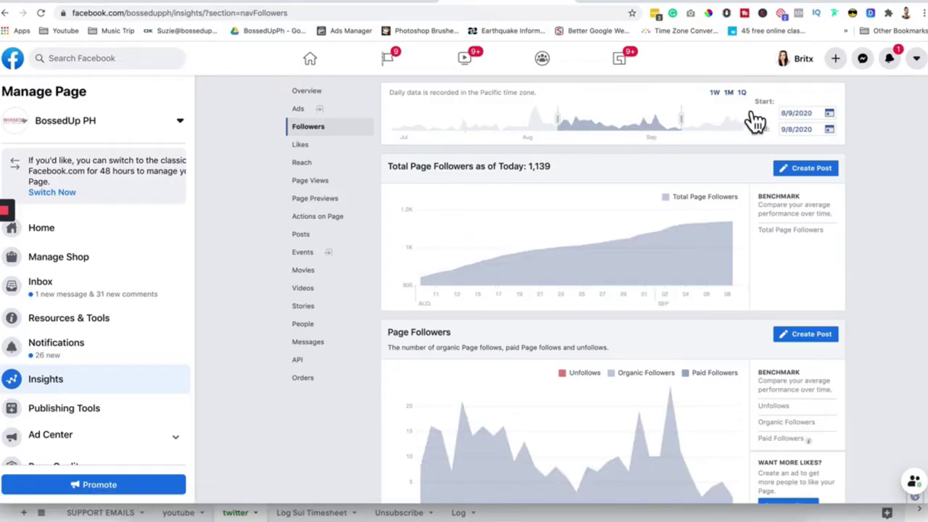
click(741, 93)
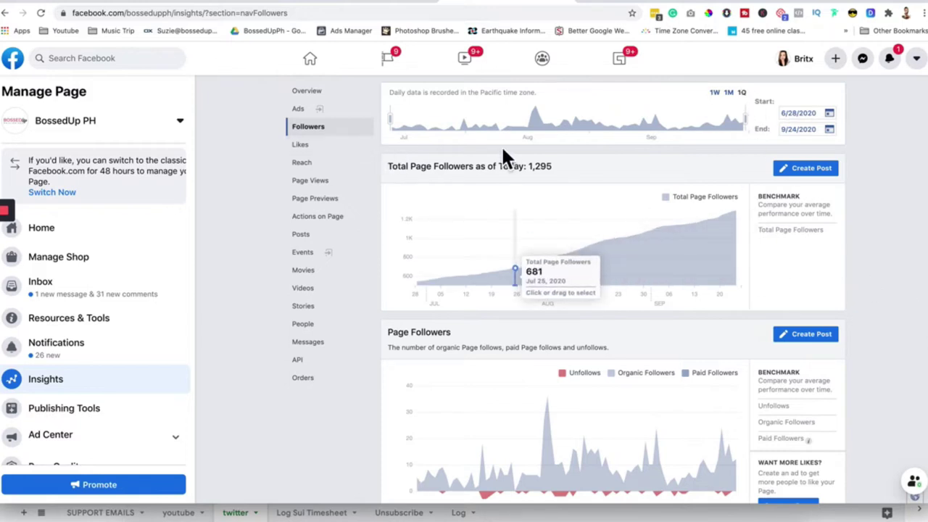
Switch to the Facebook Social Media Report in Google Slides and view the outline slide and the Top 1 Reach slide
click(406, 6)
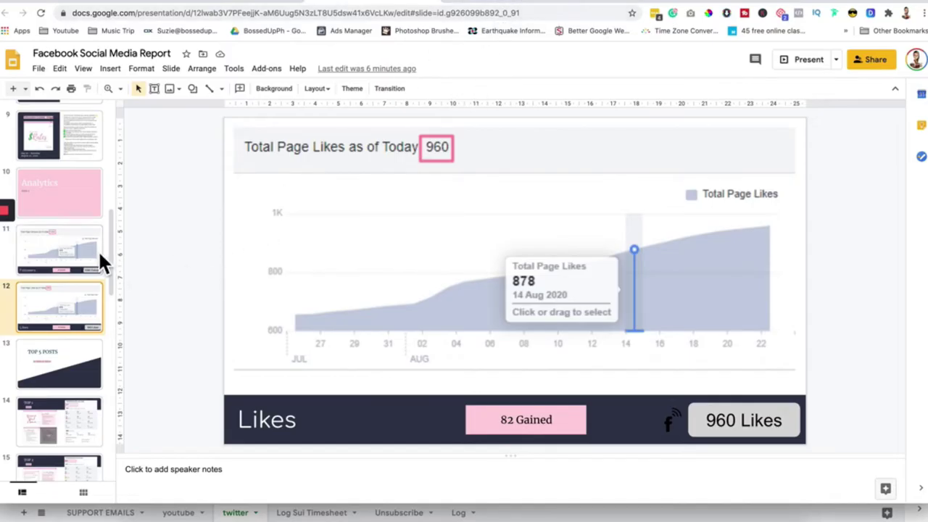
scroll(100, 261, down, 2)
click(79, 247)
scroll(56, 184, up, 10)
click(59, 187)
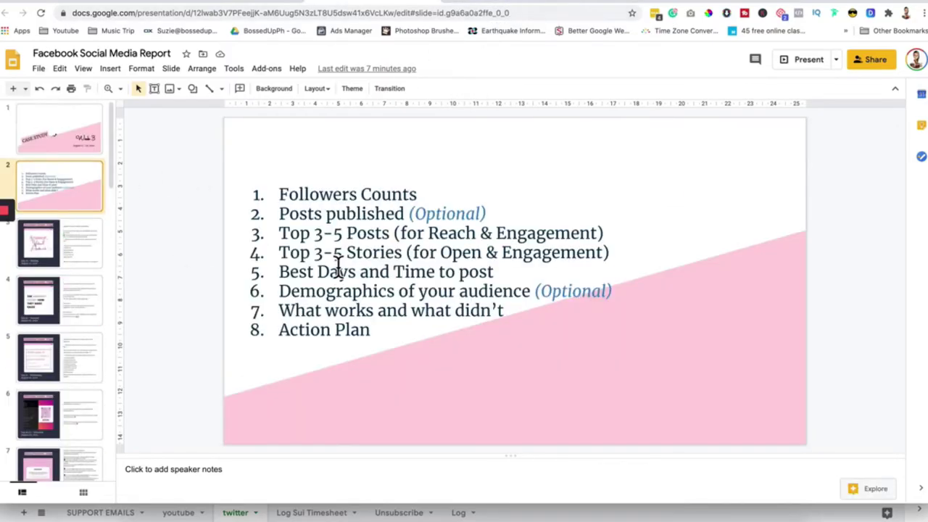
scroll(107, 354, down, 3)
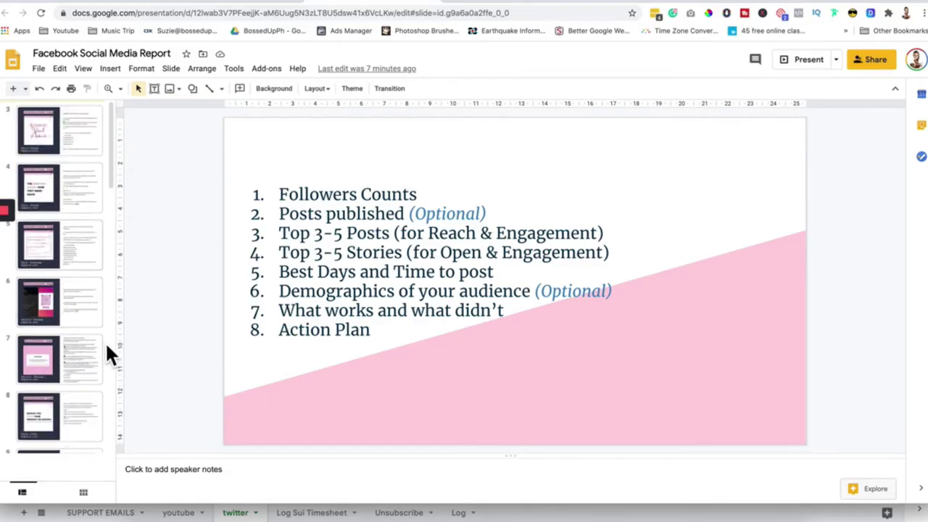
scroll(106, 347, down, 10)
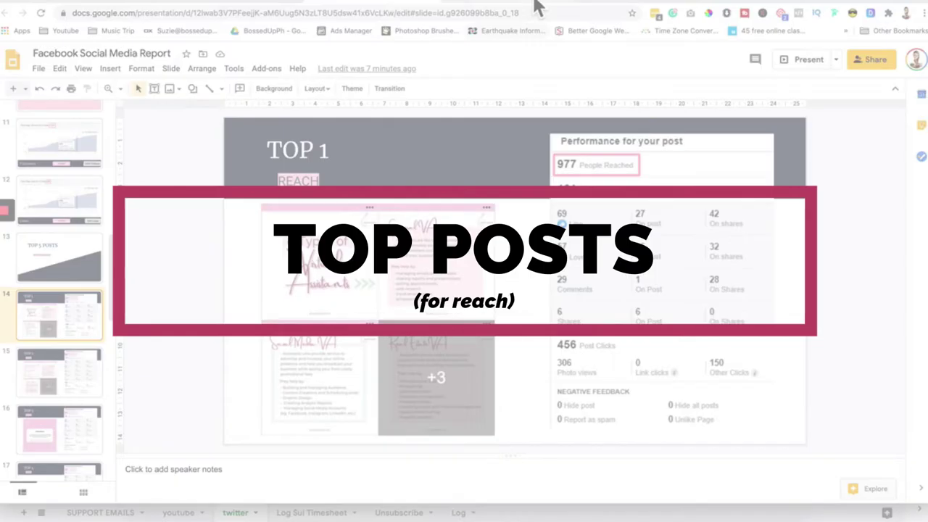
Switch to Facebook Insights, open the Posts section and examine the reach and engagement of all published posts
click(534, 6)
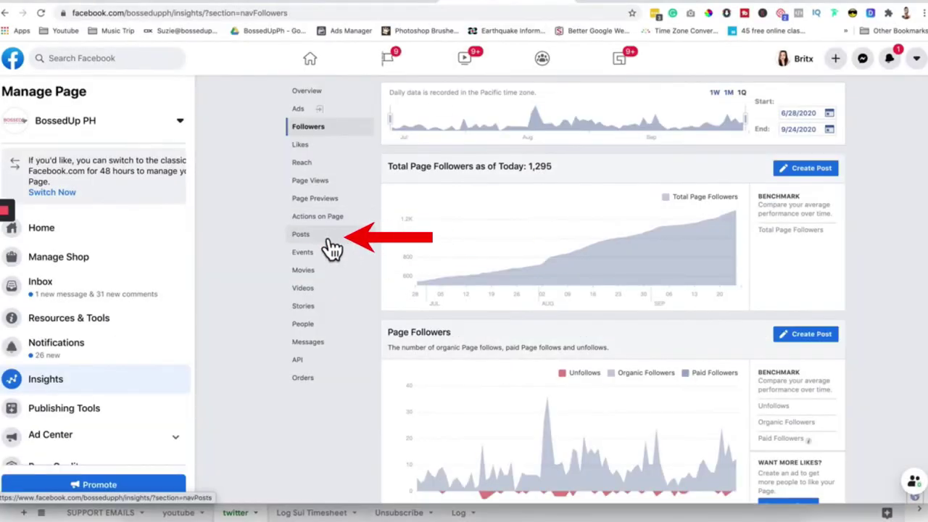
click(332, 246)
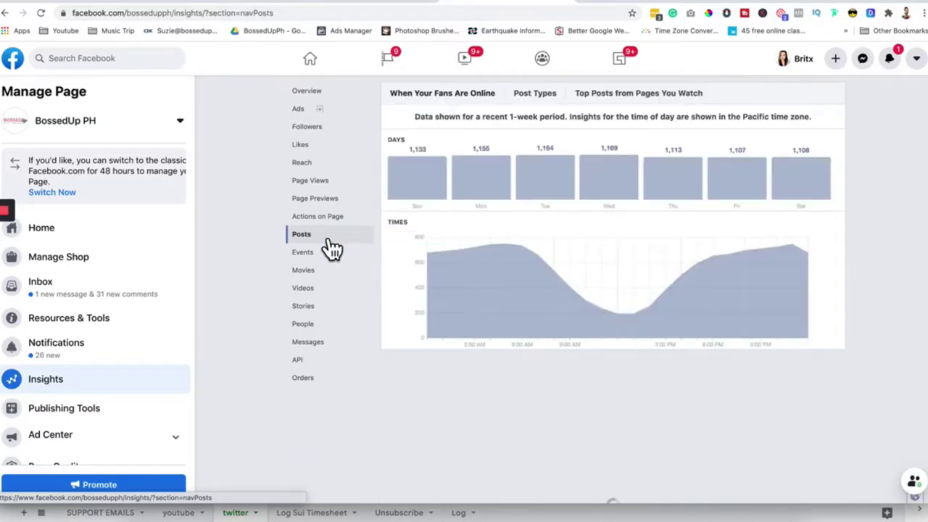
scroll(594, 353, down, 1)
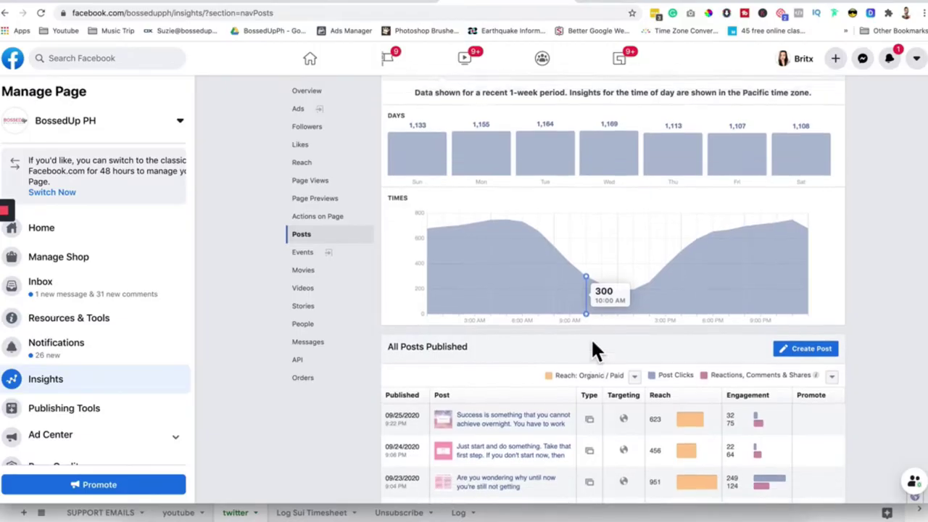
scroll(885, 259, down, 5)
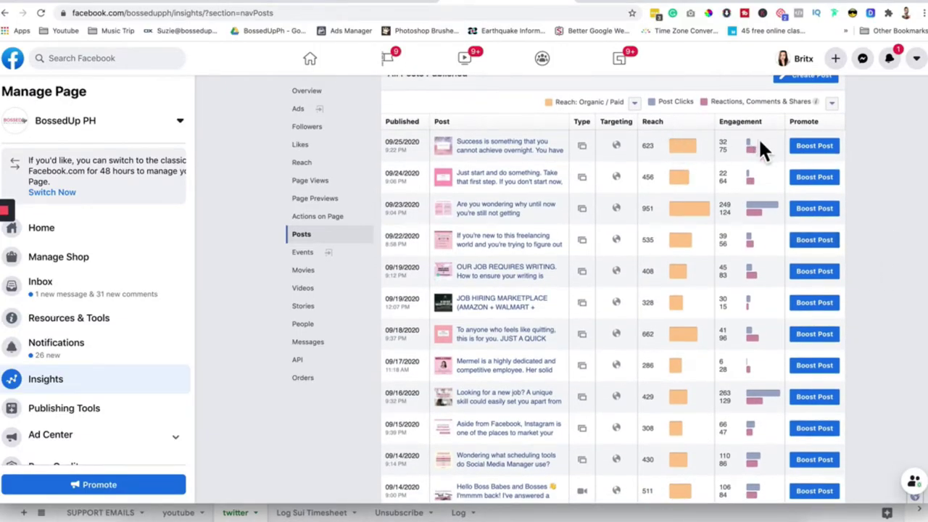
mouse_move(697, 210)
scroll(693, 267, down, 2)
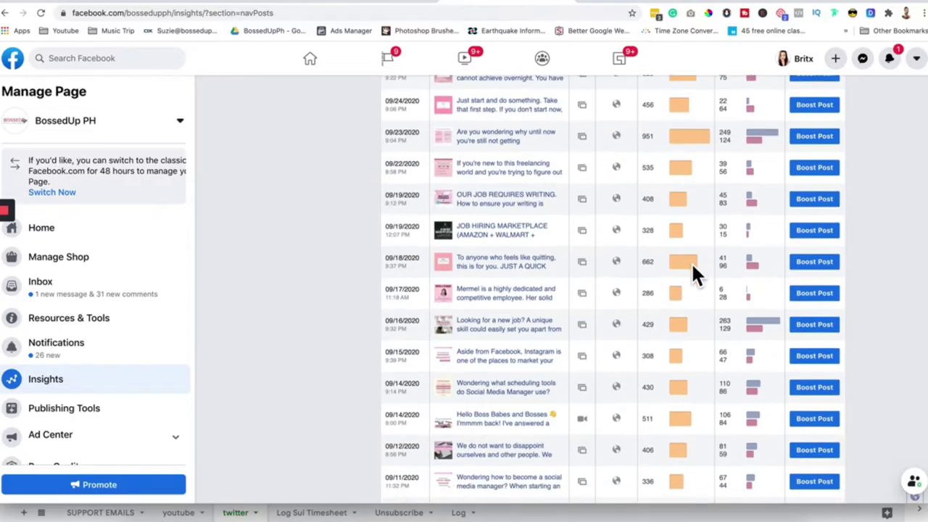
scroll(692, 266, down, 2)
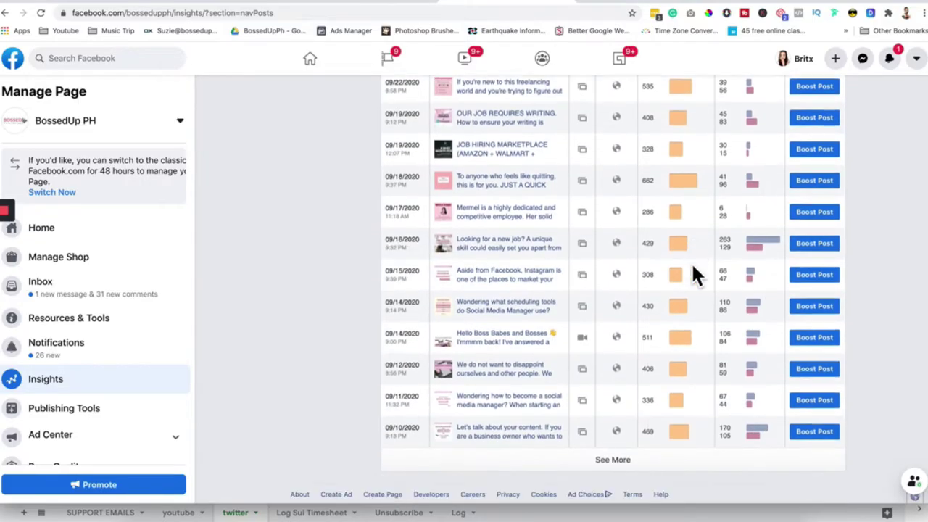
Load more published posts and compare their reach figures to find the month's top-reaching posts
click(612, 460)
scroll(622, 294, down, 4)
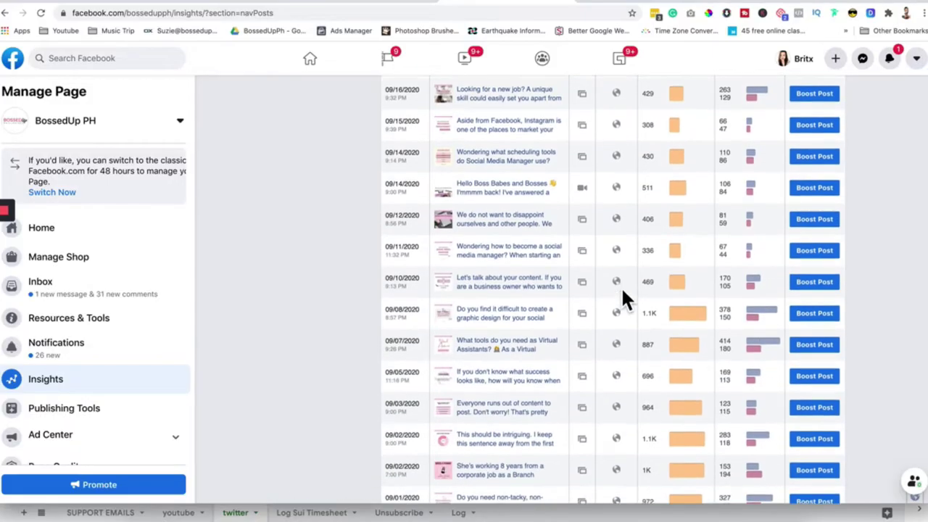
scroll(416, 427, down, 2)
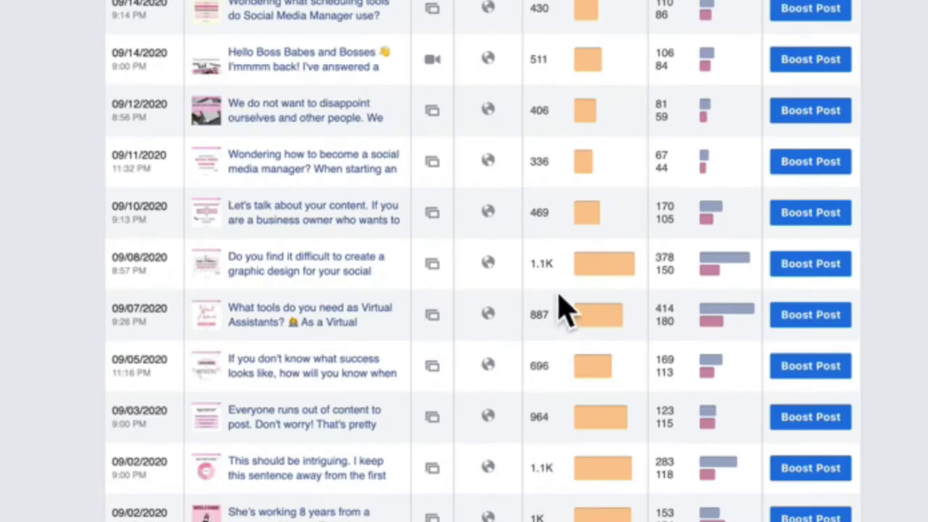
scroll(540, 282, down, 1)
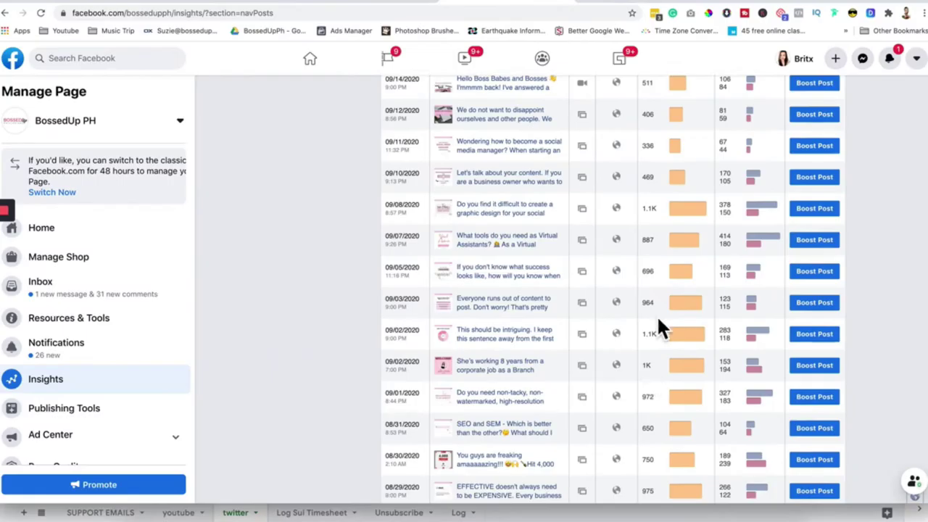
scroll(674, 232, up, 5)
scroll(671, 220, up, 5)
scroll(669, 257, down, 8)
scroll(669, 256, down, 1)
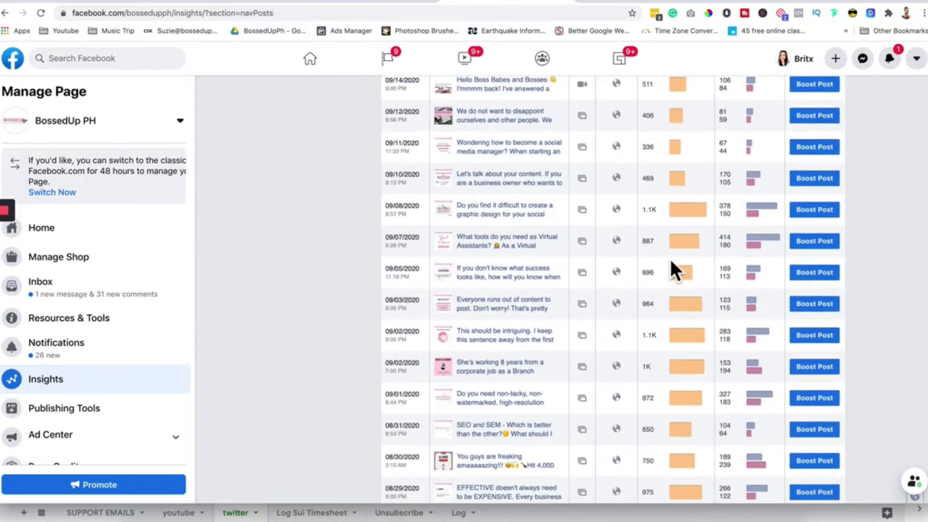
Open the 09/08/2020 graphic design post's performance details and compare them with the Top 1 Reach slide in Google Slides
click(523, 213)
scroll(522, 213, down, 1)
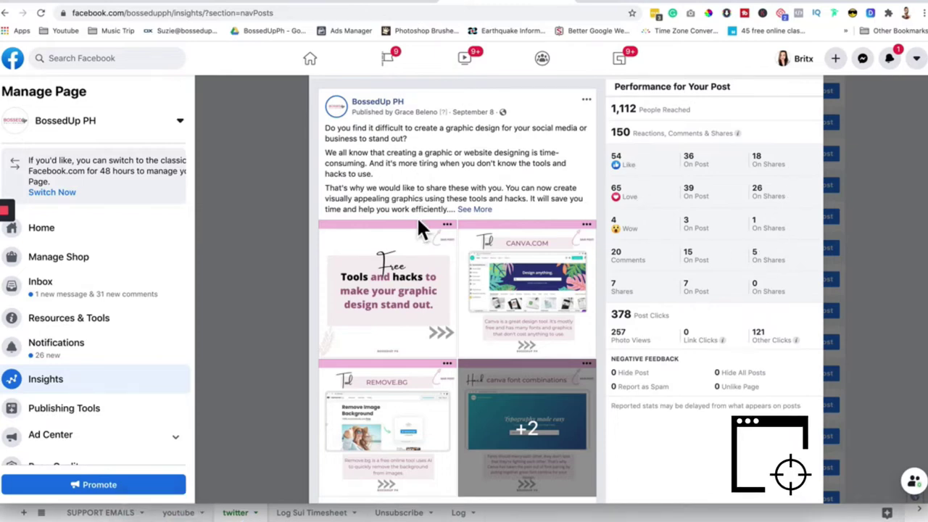
click(366, 8)
click(650, 279)
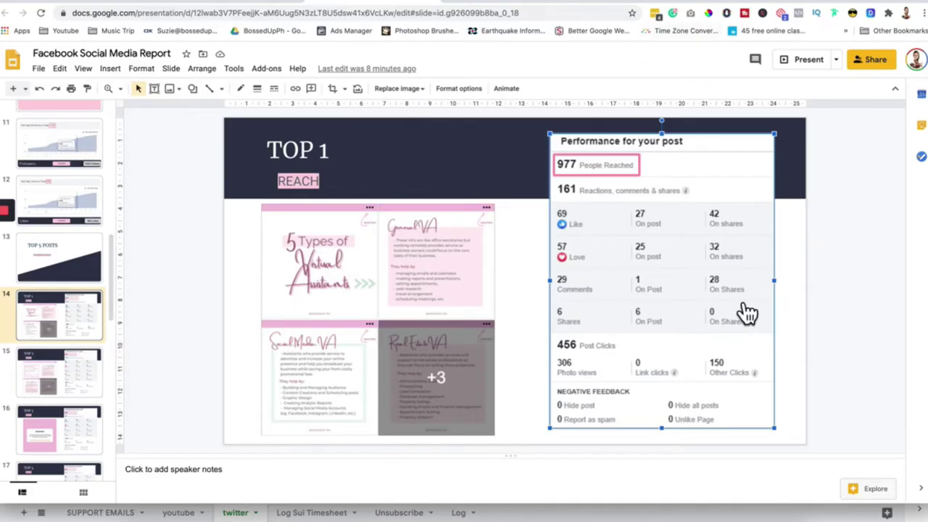
click(582, 6)
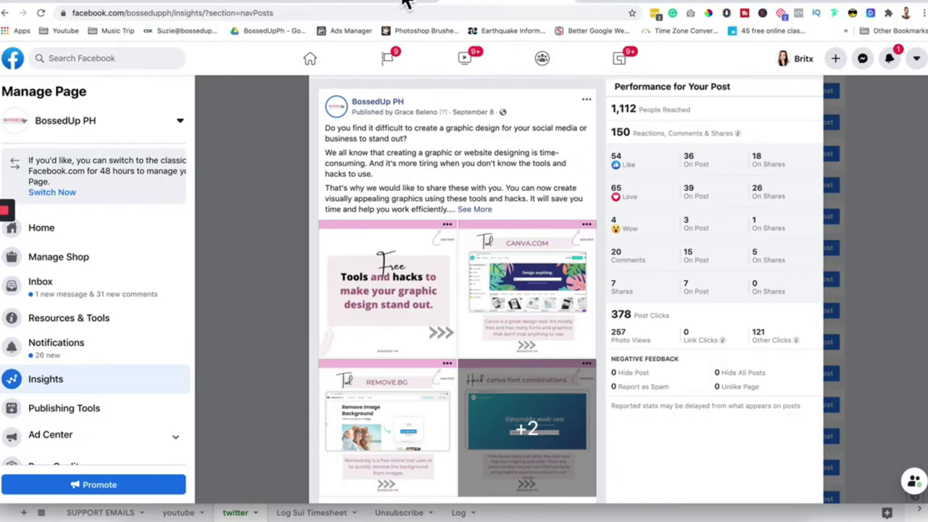
click(377, 6)
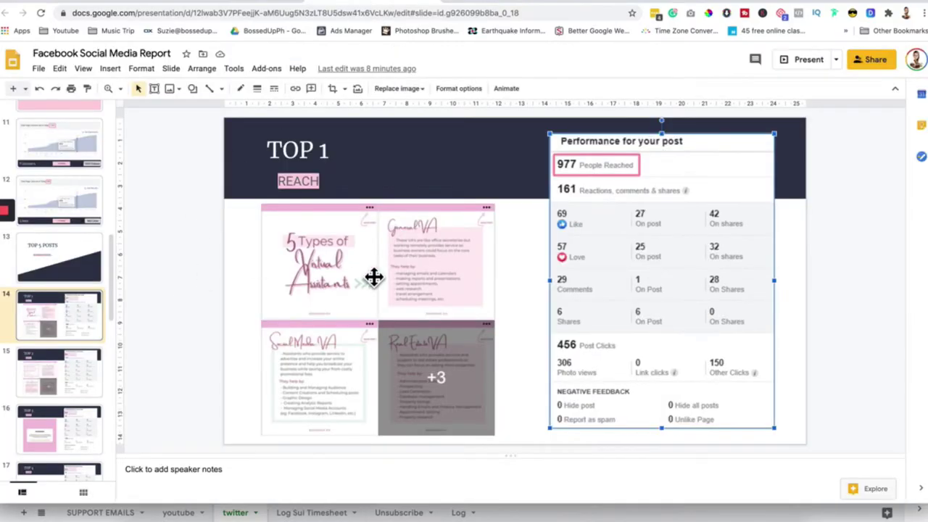
Review the Top 1 to Top 3 Reach slides and the slides that follow them in the report
scroll(69, 425, down, 2)
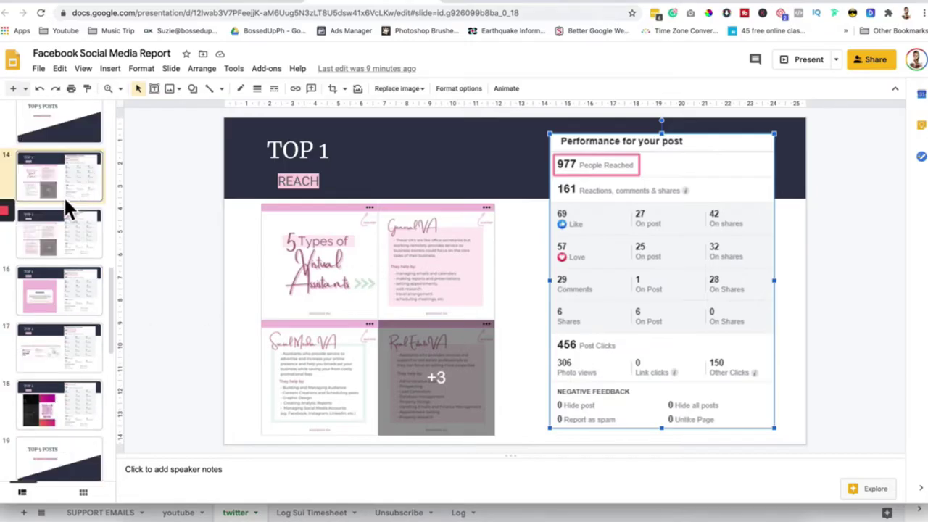
click(76, 190)
click(59, 233)
click(59, 290)
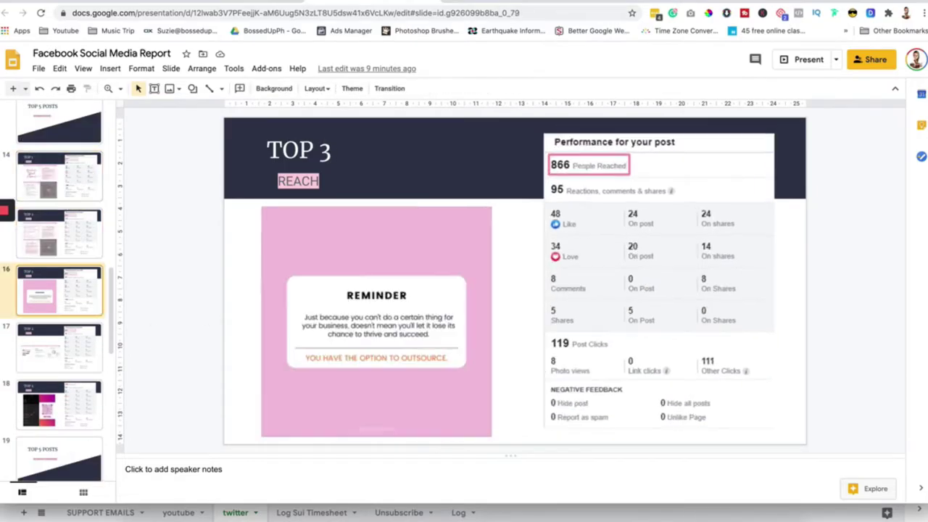
key(Down)
key(Down)
key(Down)
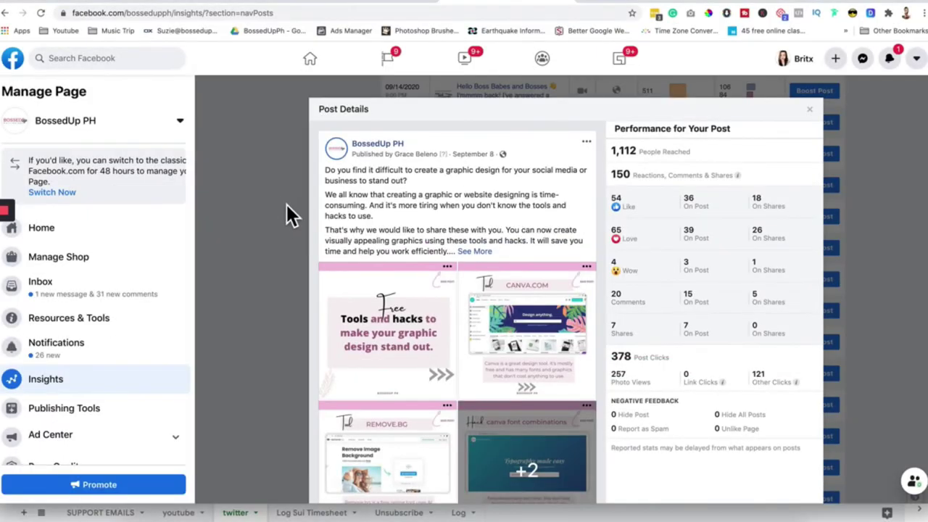
Return to Facebook Insights, close the post details and compare the engagement figures of all published posts to find the most engaging ones
click(284, 210)
scroll(680, 261, up, 2)
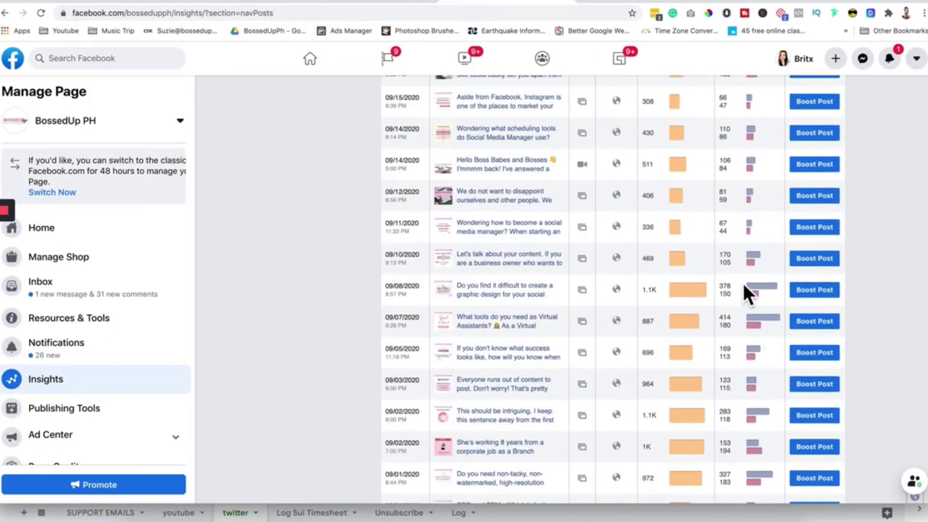
scroll(744, 288, up, 1)
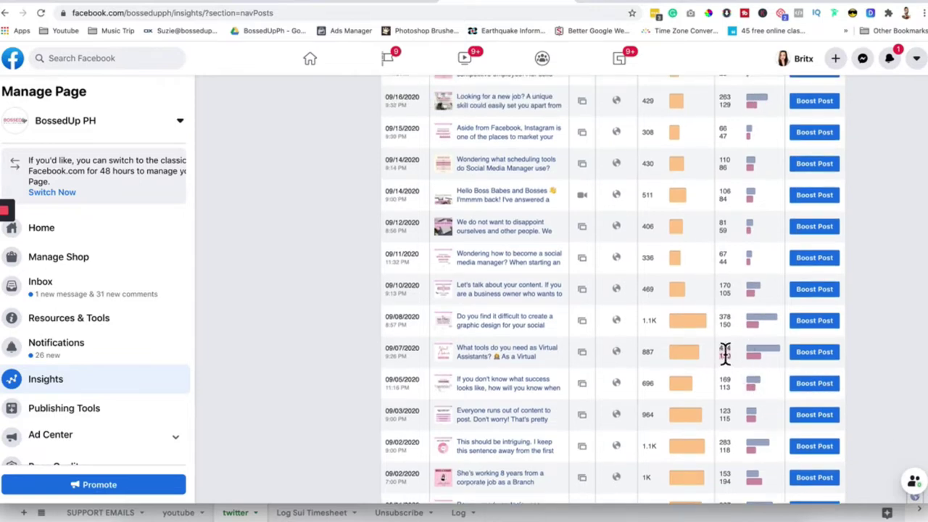
scroll(777, 291, up, 8)
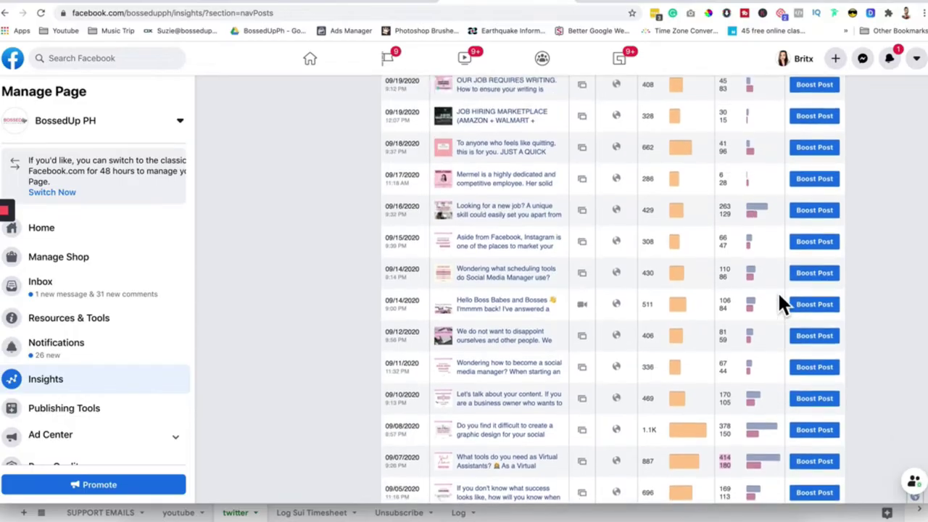
scroll(779, 297, up, 2)
scroll(779, 297, down, 15)
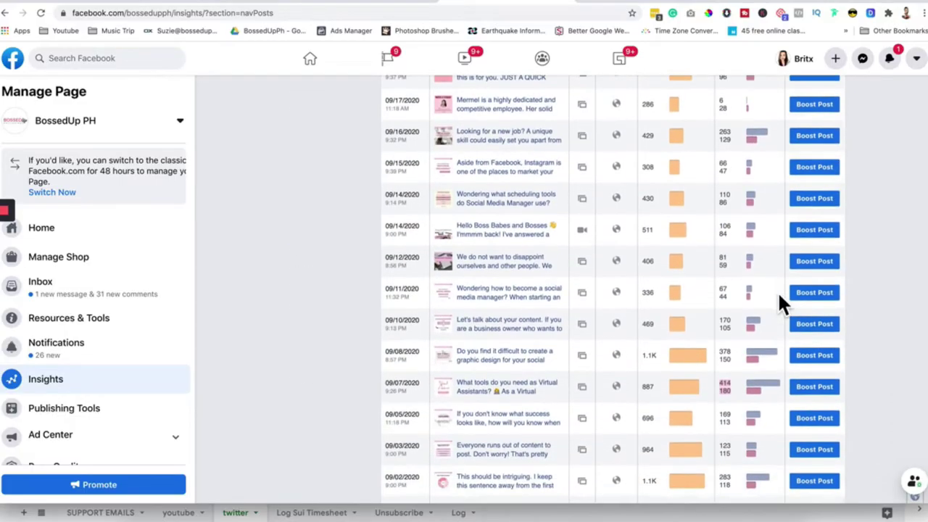
scroll(778, 298, down, 6)
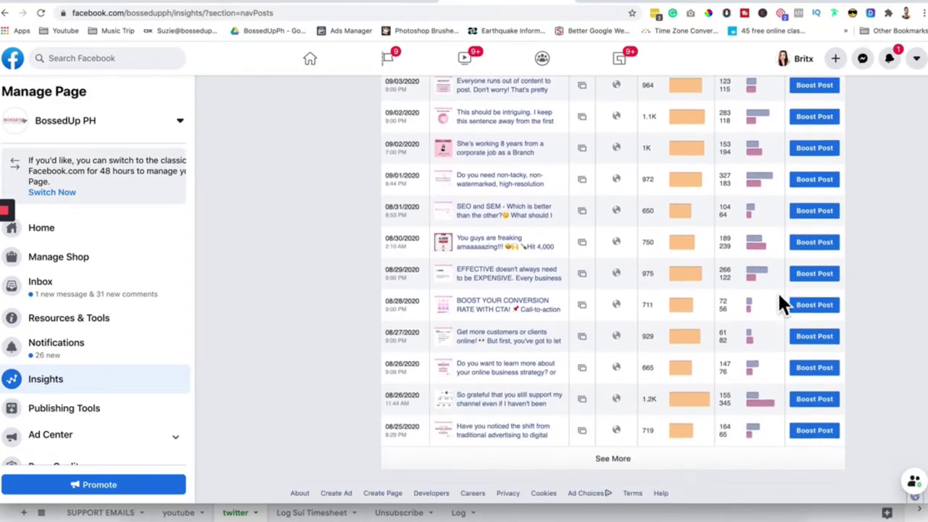
scroll(779, 297, up, 5)
scroll(777, 291, up, 12)
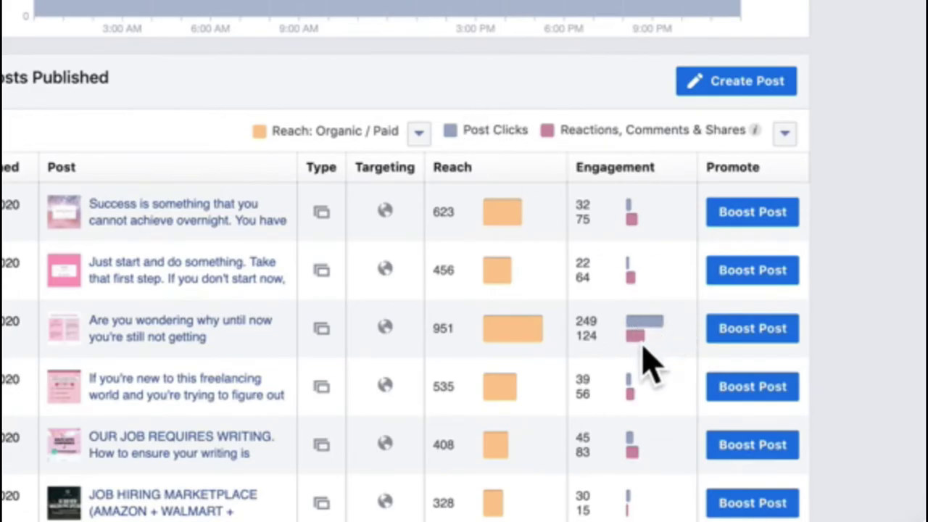
scroll(653, 370, down, 10)
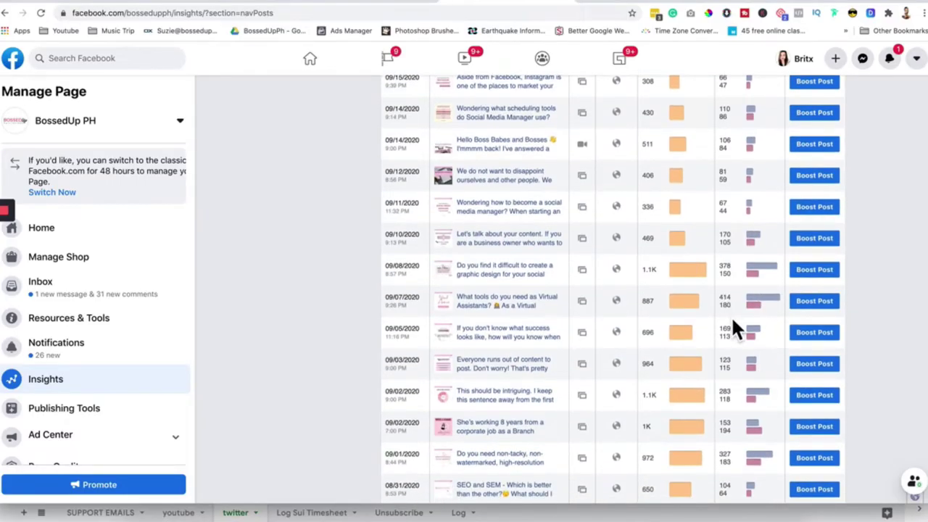
Open the 09/07/2020 Virtual Assistants tools post's performance details and compare them with the Top 1 Engagement slide in Google Slides
click(487, 303)
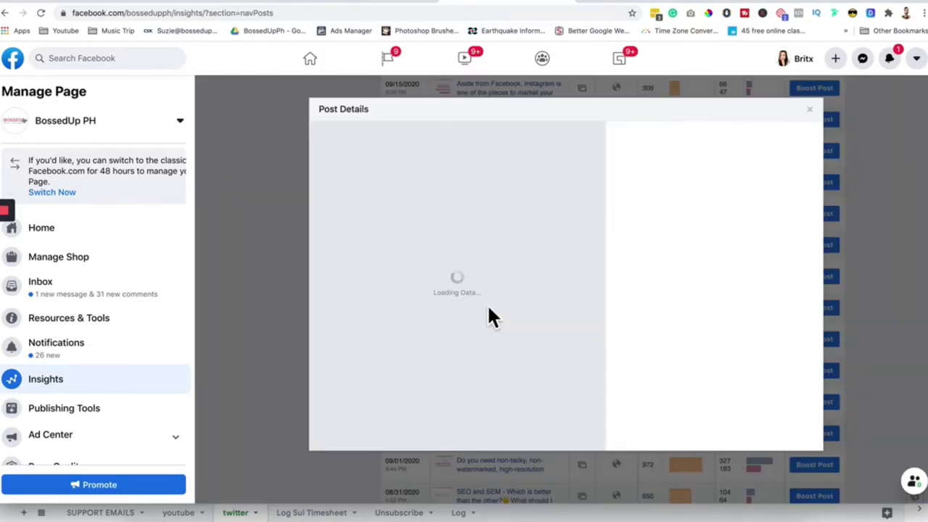
scroll(700, 413, down, 1)
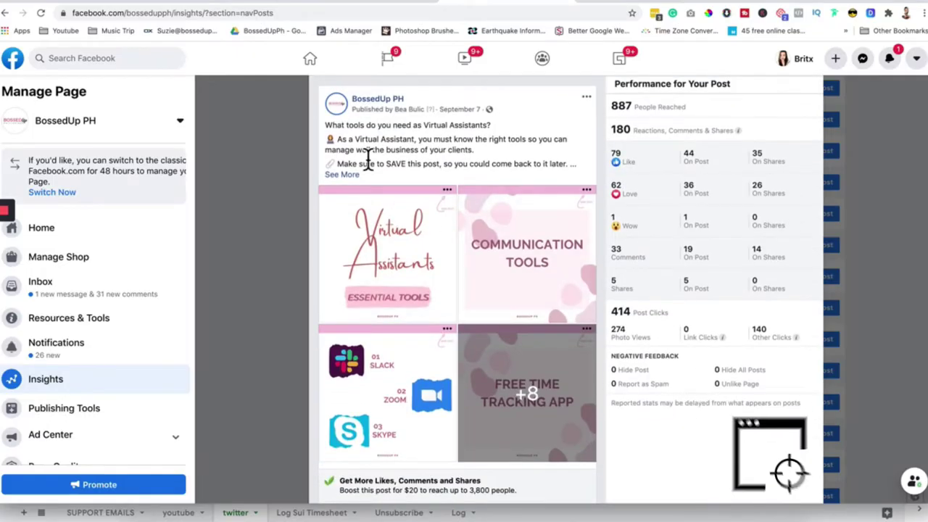
click(392, 5)
scroll(87, 341, down, 2)
click(81, 384)
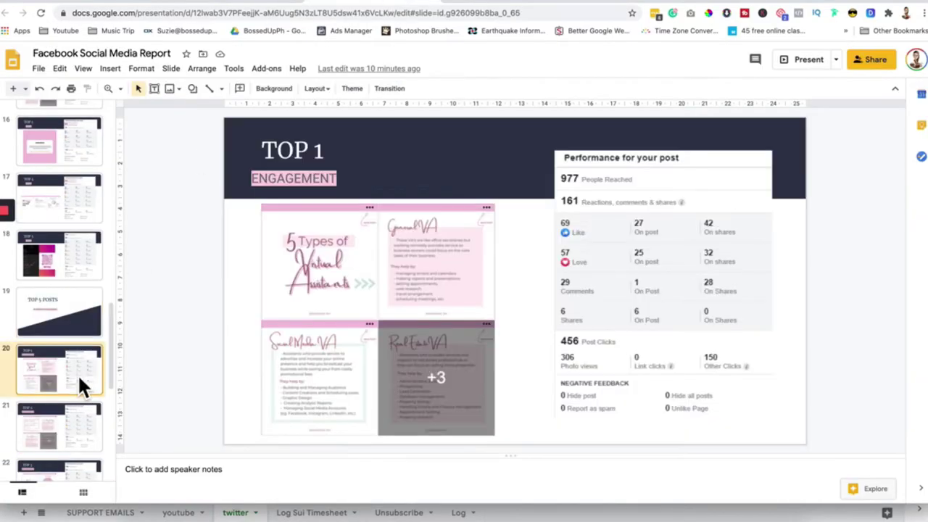
scroll(77, 373, down, 2)
click(498, 6)
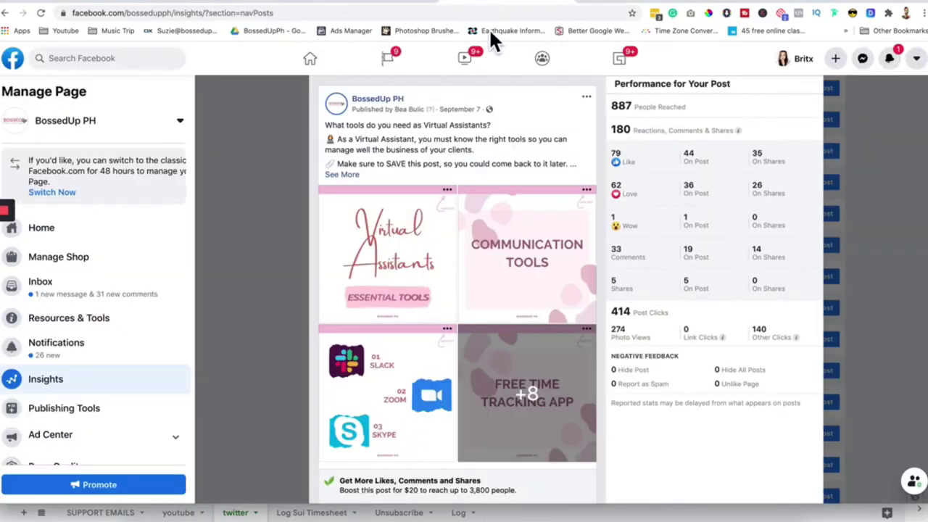
click(283, 206)
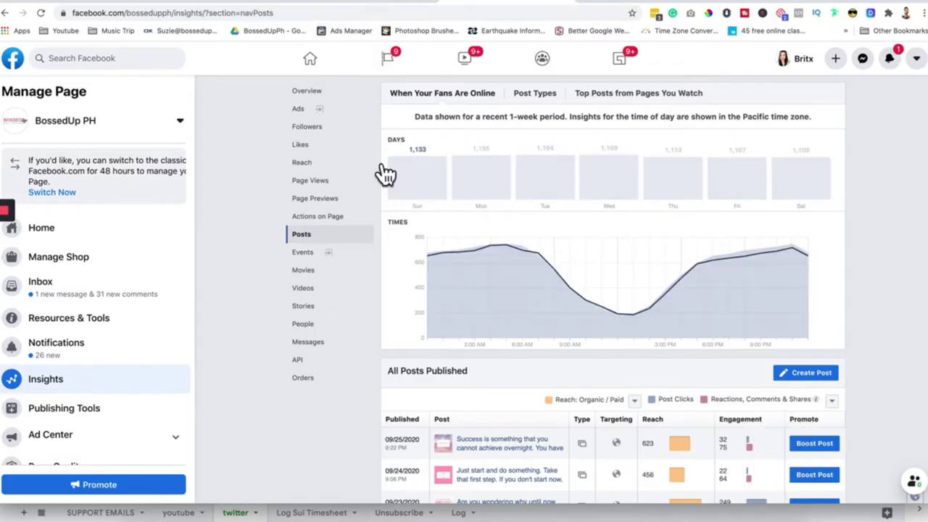
View the Stories slide in Google Slides, and open the Stories section of Facebook Insights
click(348, 4)
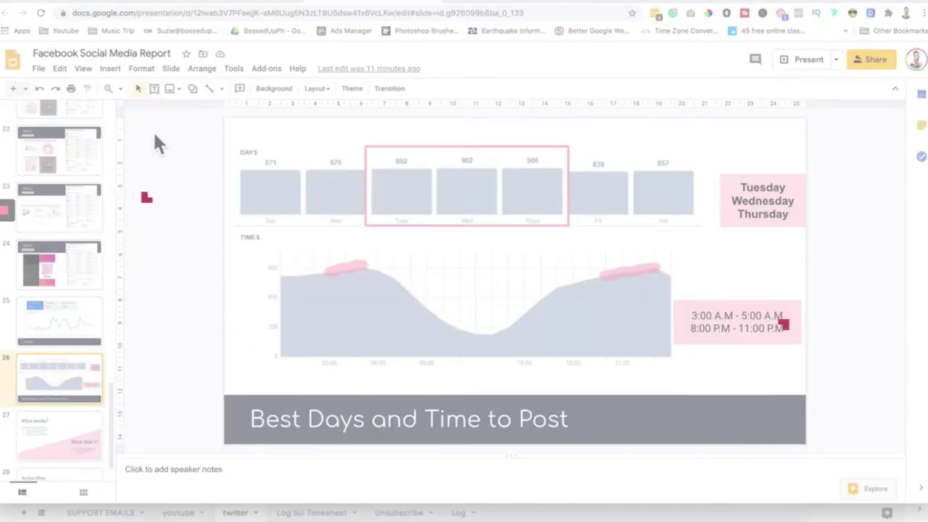
click(91, 317)
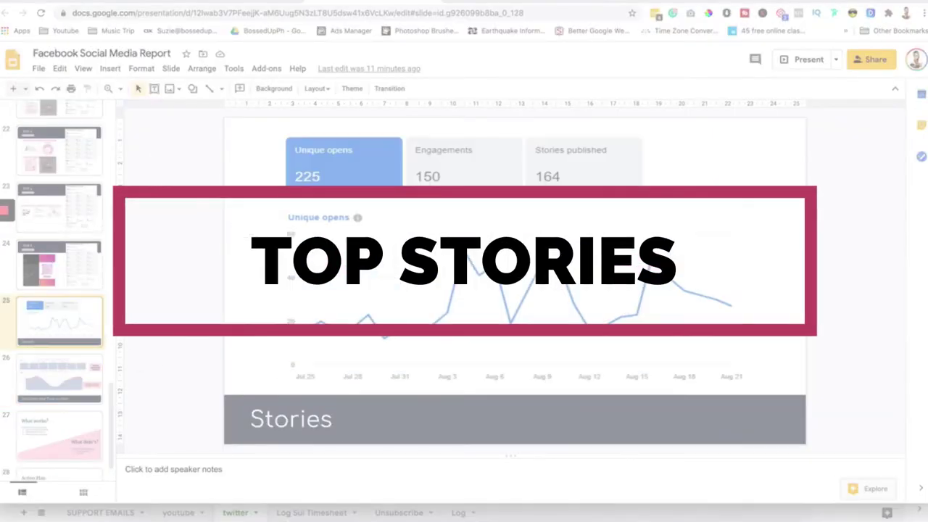
click(481, 6)
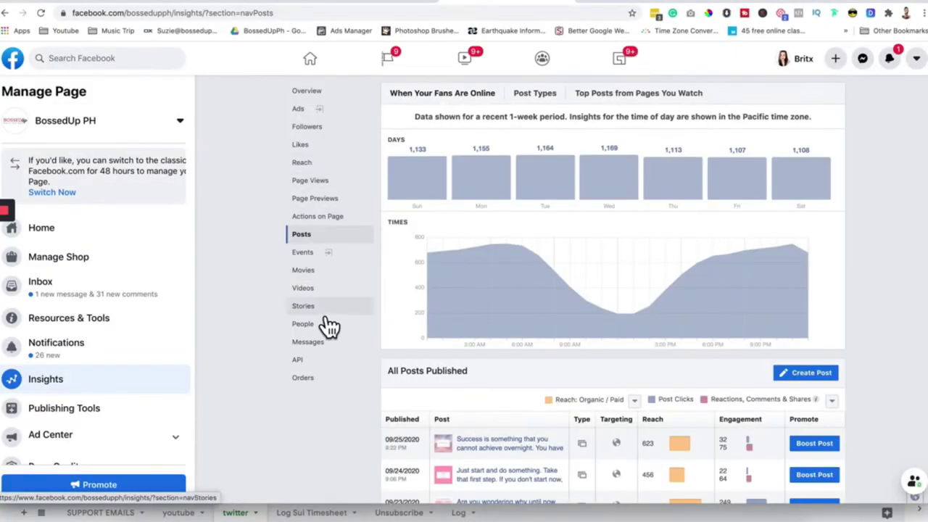
click(326, 316)
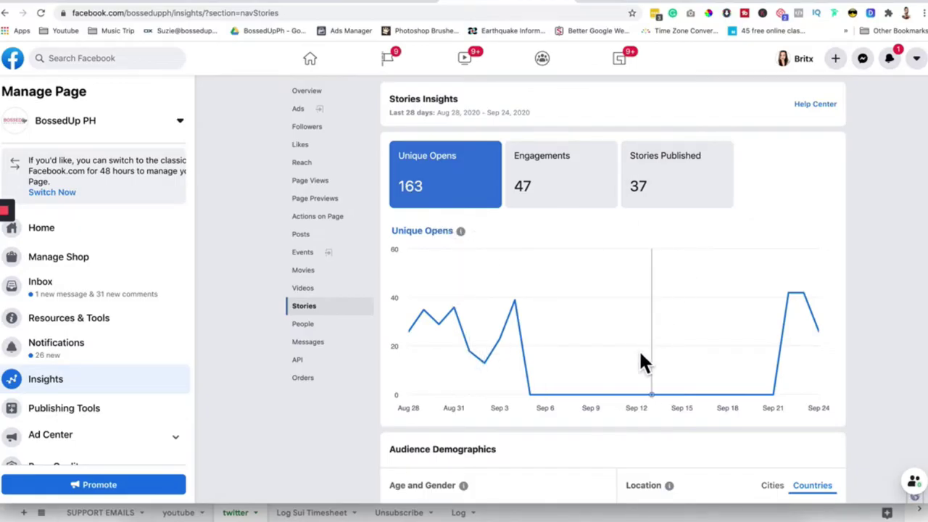
Examine the stories' audience demographics and published stories list, including the details of the Sep 24, 2020 story
scroll(593, 328, down, 4)
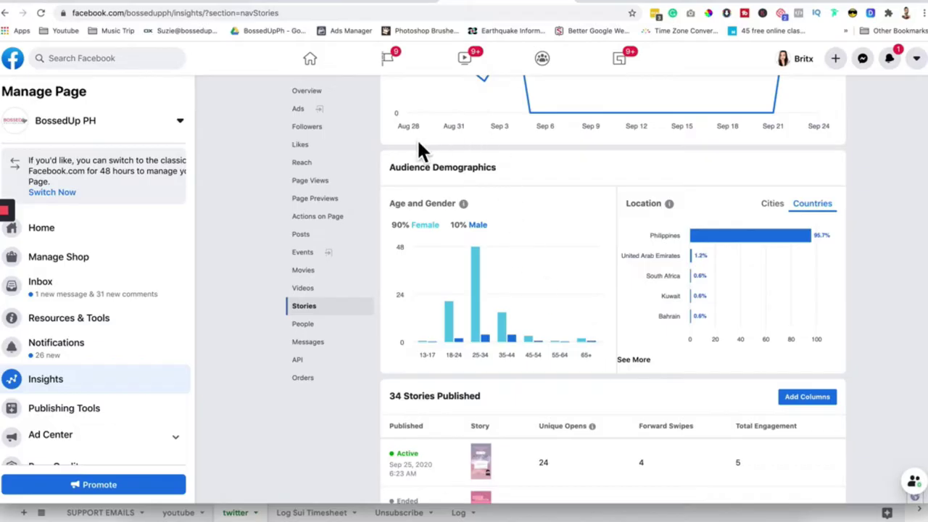
scroll(616, 428, down, 3)
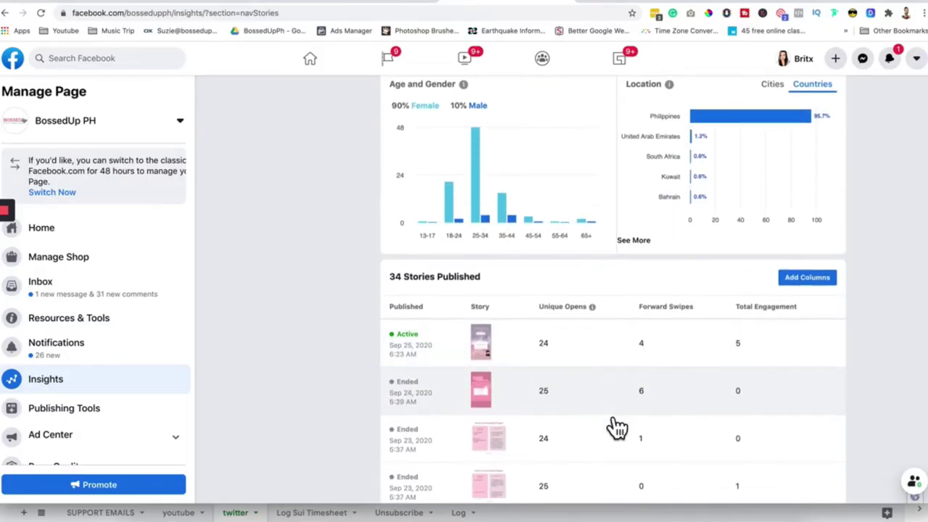
scroll(616, 428, down, 3)
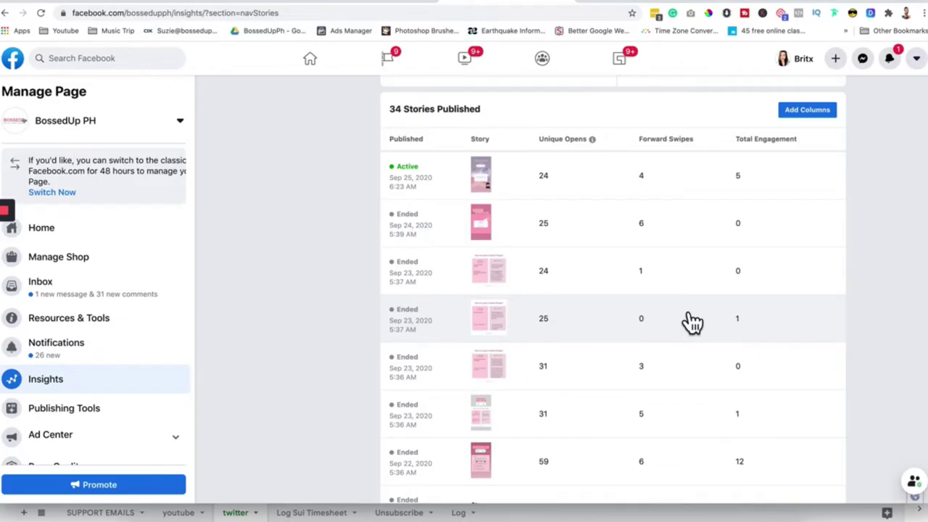
scroll(689, 322, down, 5)
scroll(689, 321, up, 5)
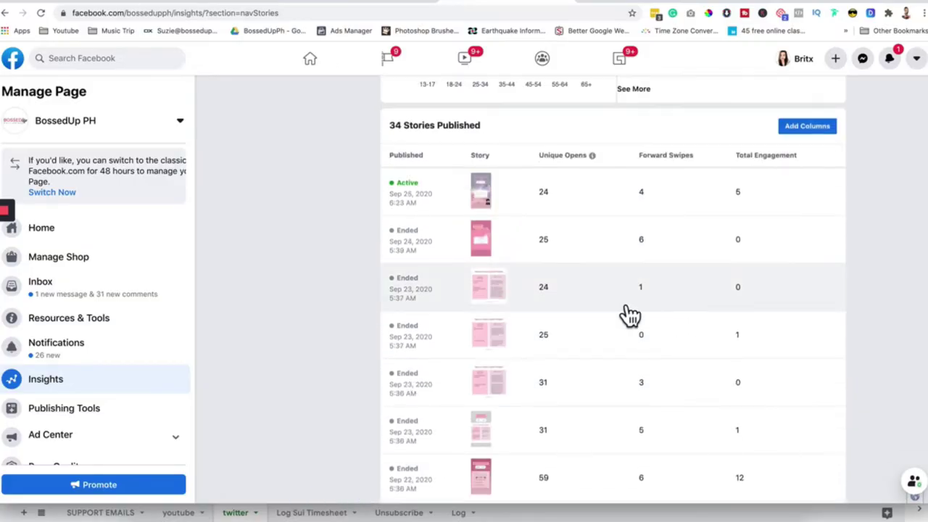
click(496, 254)
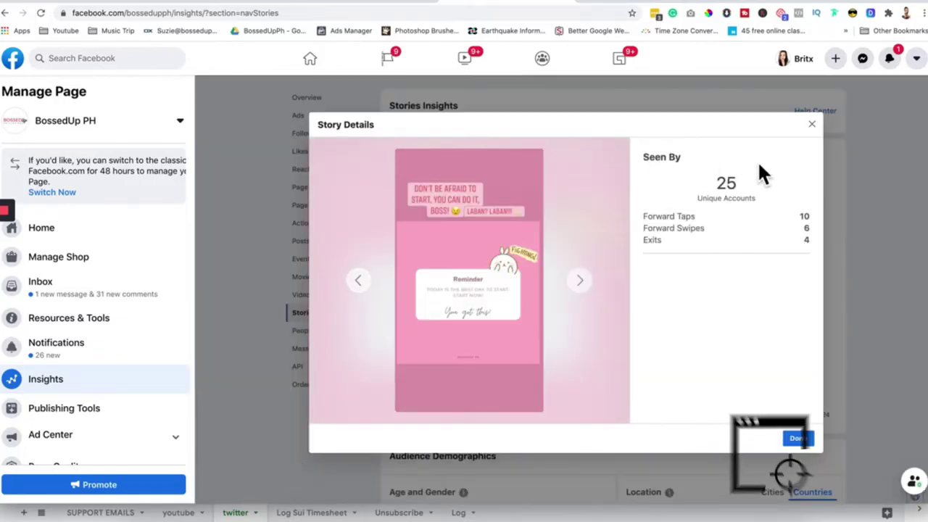
click(812, 124)
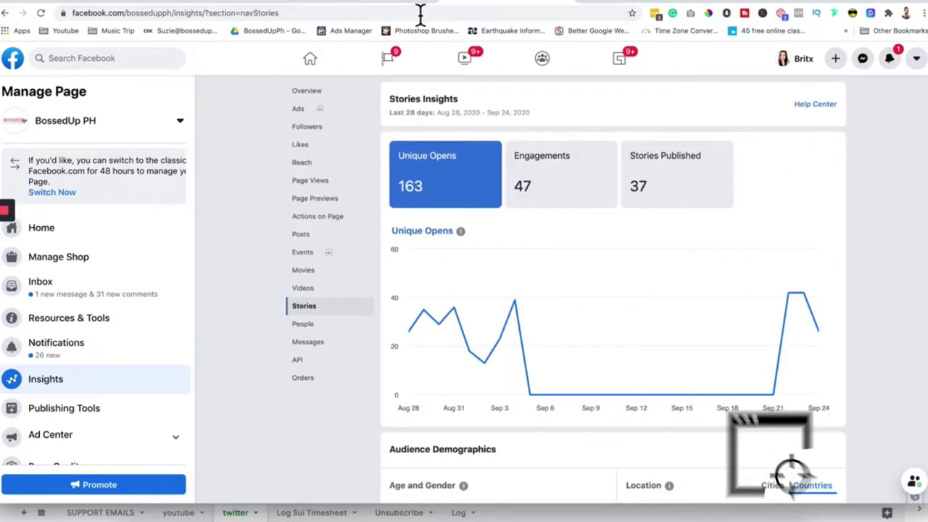
Switch to Google Slides, open the outline slide and highlight the "Demographics of your audience (Optional)" item
click(367, 3)
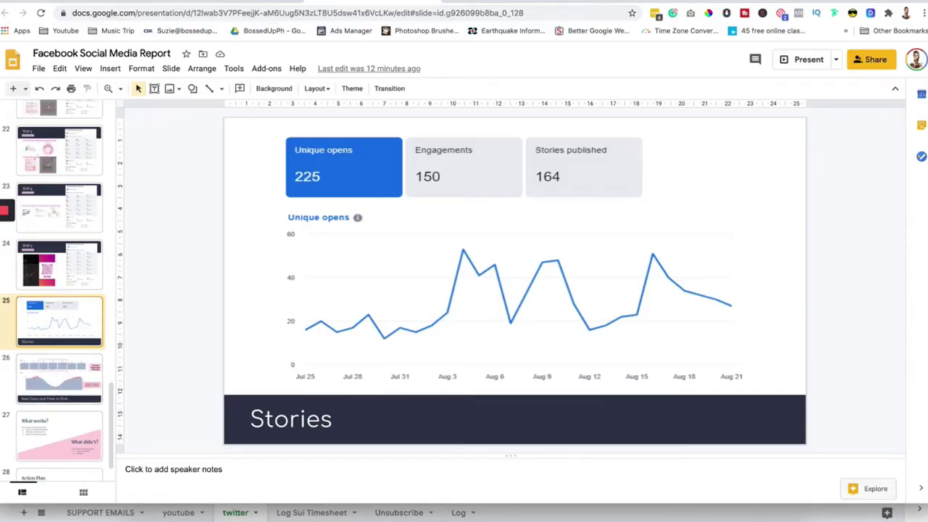
click(60, 385)
scroll(66, 190, up, 15)
click(66, 186)
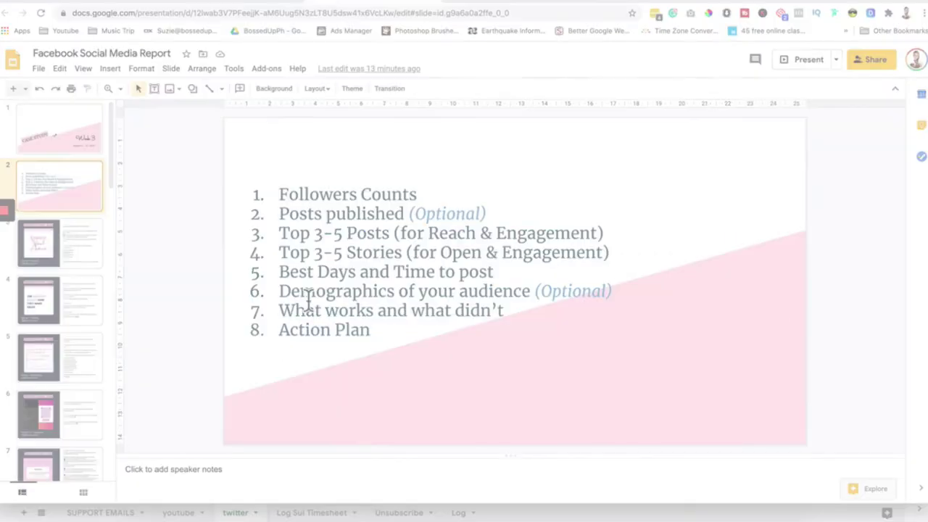
drag(299, 294, 588, 303)
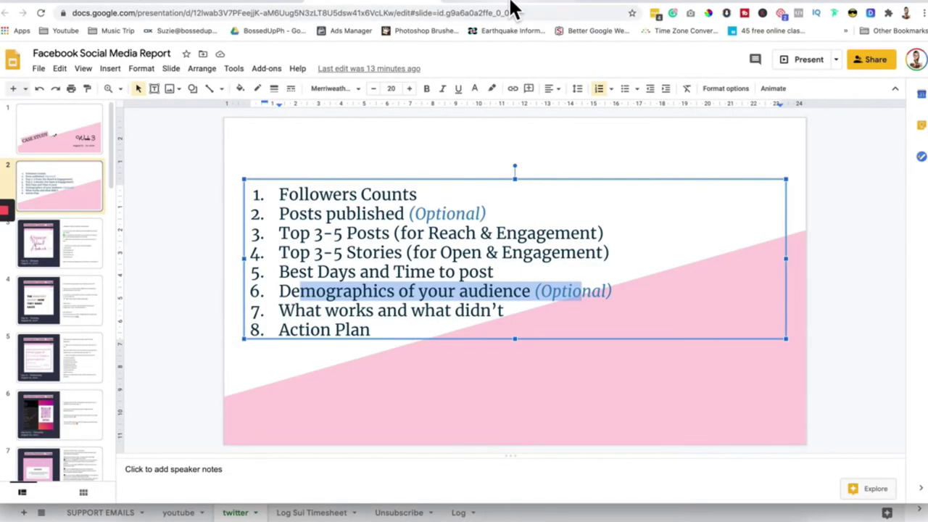
Switch to Facebook Insights, open the People section and examine the fans' age, gender, language and expanded country and city lists for a screenshot
click(509, 4)
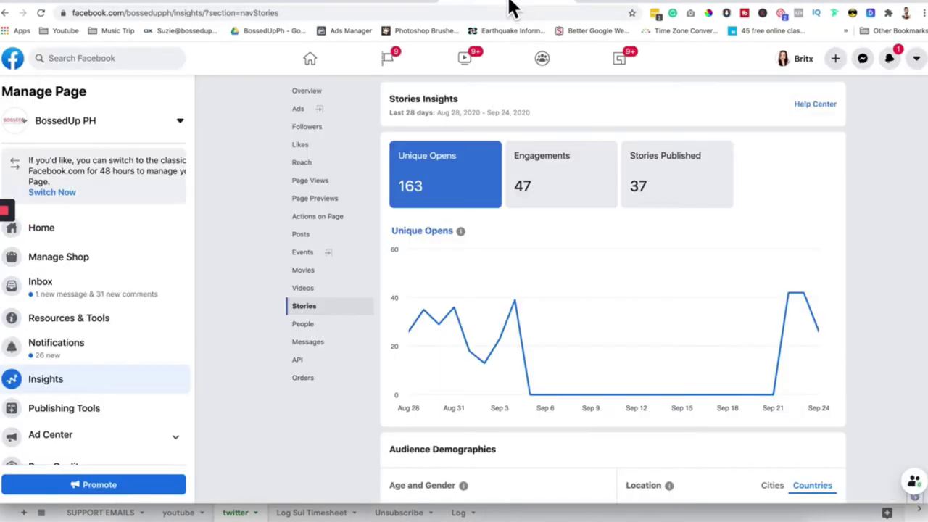
click(332, 328)
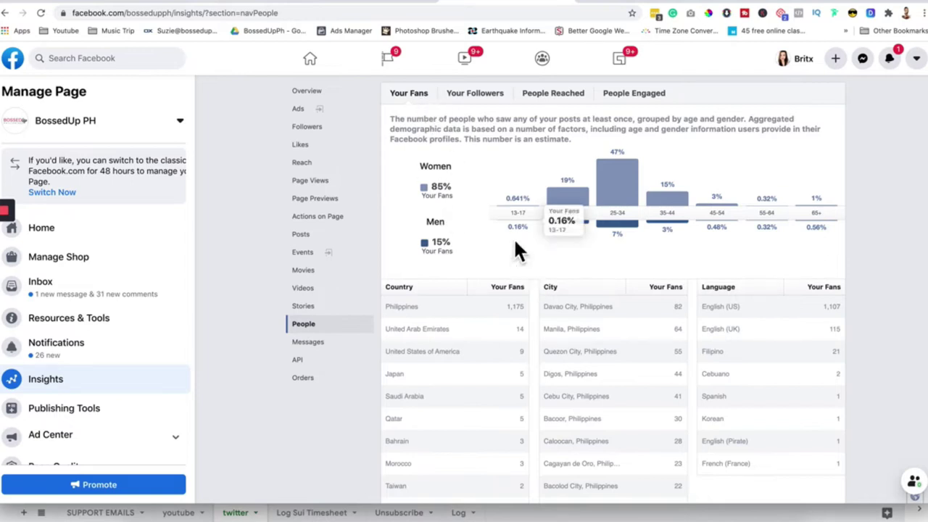
scroll(819, 305, down, 3)
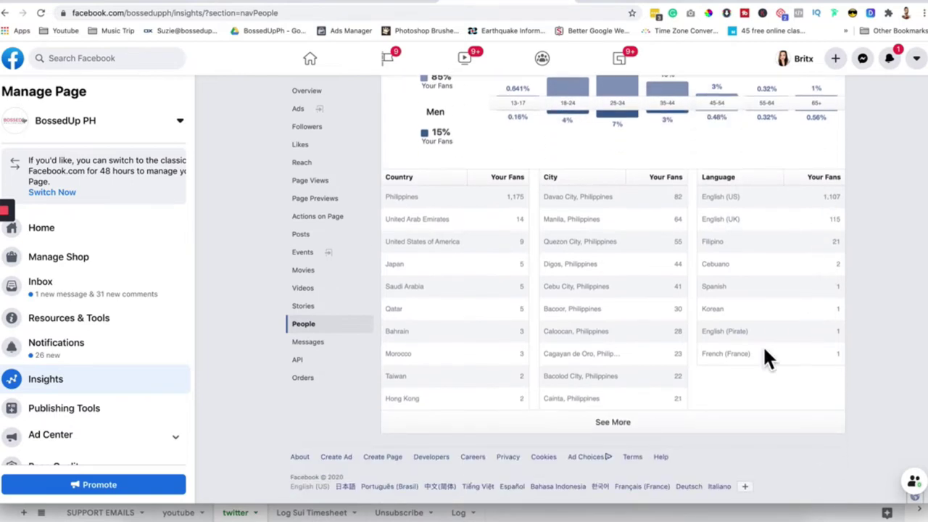
click(622, 424)
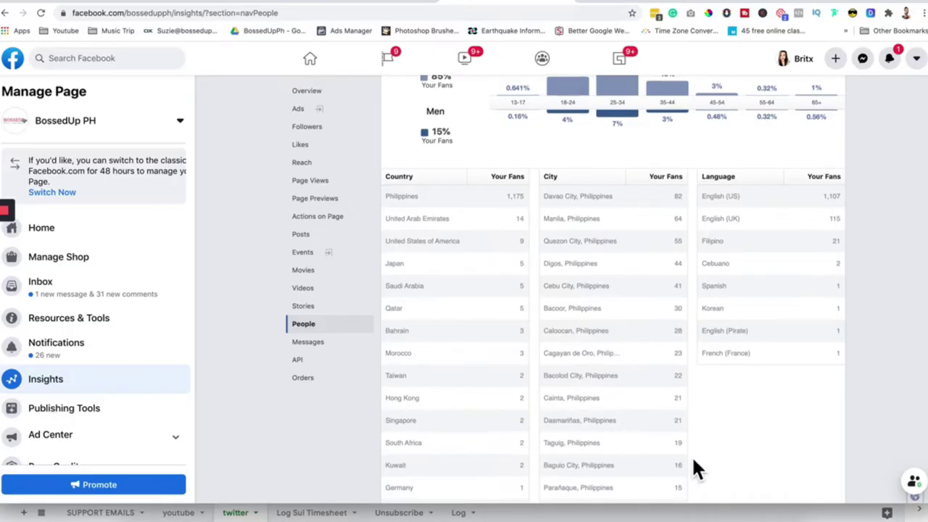
scroll(692, 455, down, 5)
scroll(611, 473, down, 3)
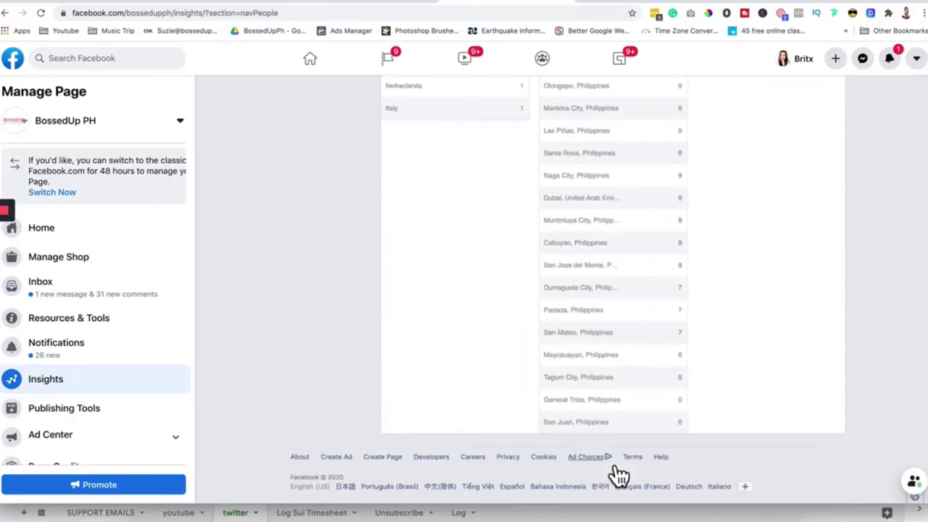
scroll(612, 406, up, 15)
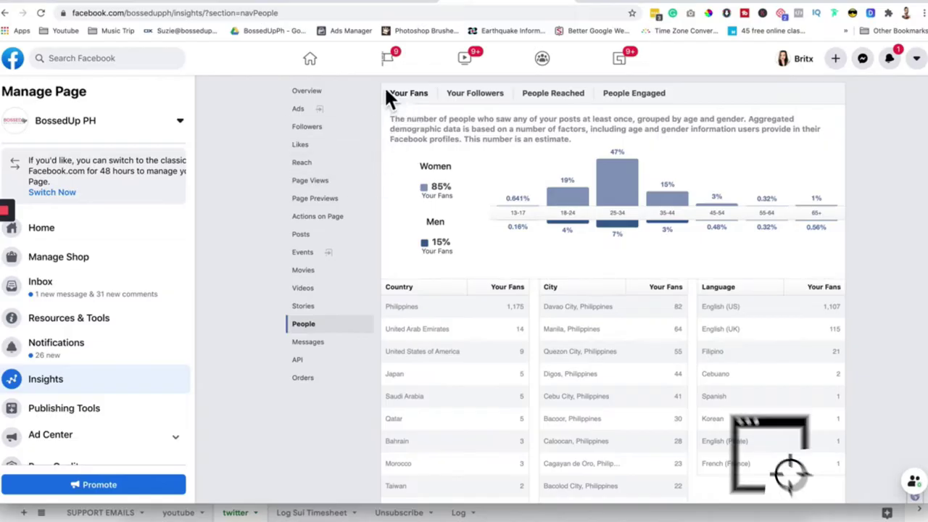
key(Print)
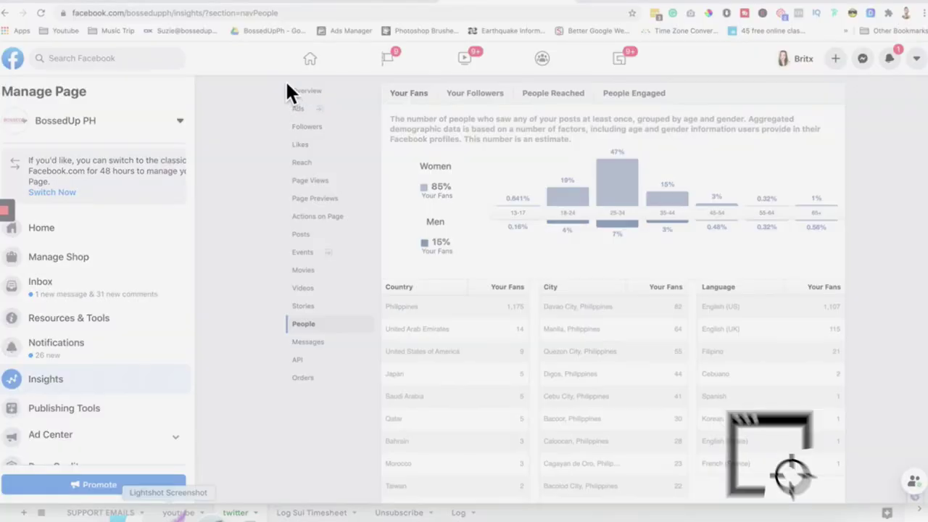
Capture the People insights with Lightshot and box People, Your Fans, the top five countries and cities, and the 25-34 bars in red
drag(282, 77, 872, 499)
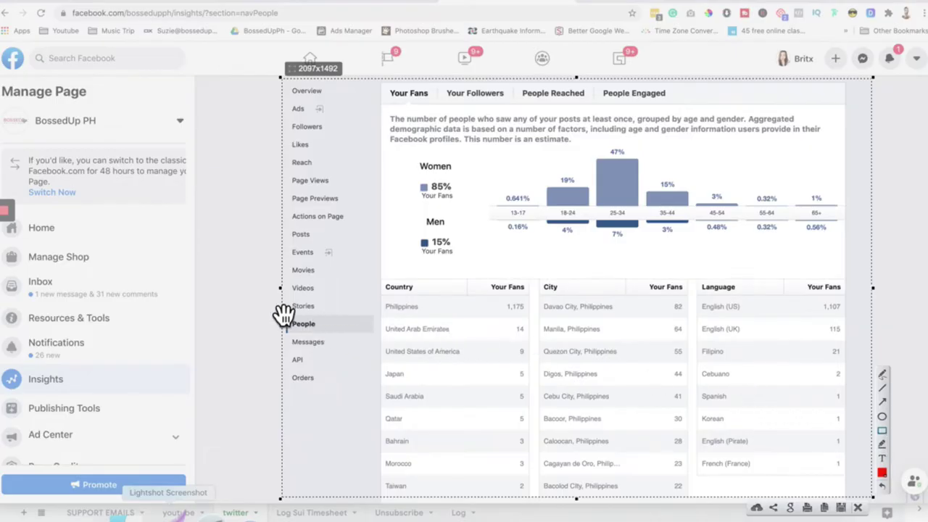
drag(283, 316, 340, 338)
drag(385, 84, 433, 108)
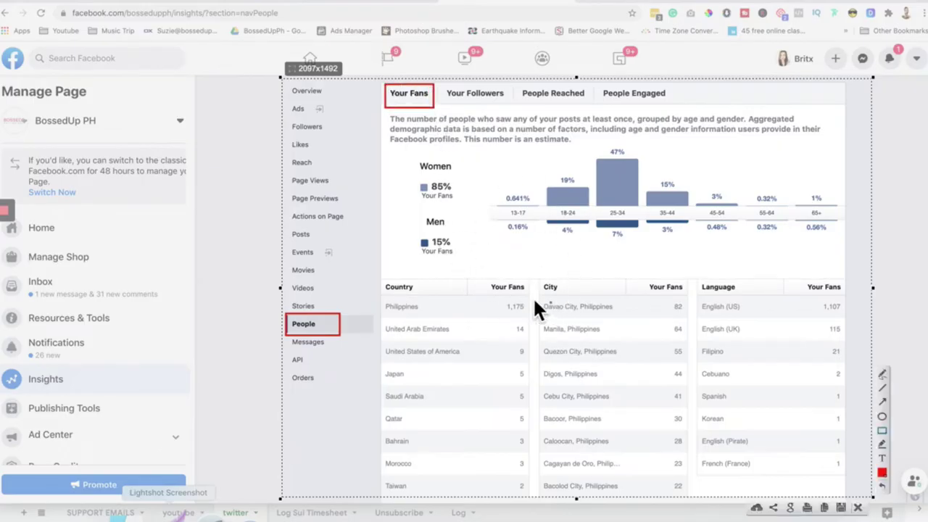
mouse_move(541, 297)
mouse_down()
mouse_move(667, 352)
mouse_move(689, 408)
mouse_up()
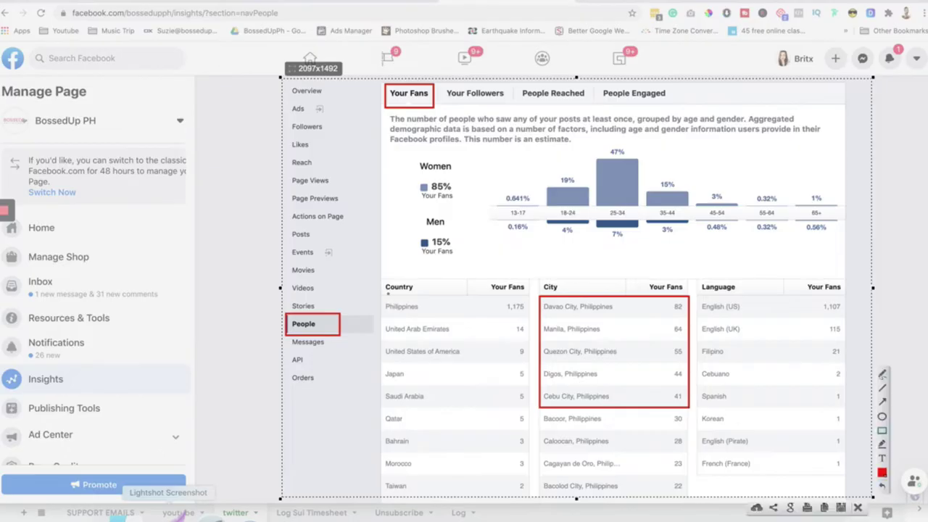
drag(382, 292, 535, 408)
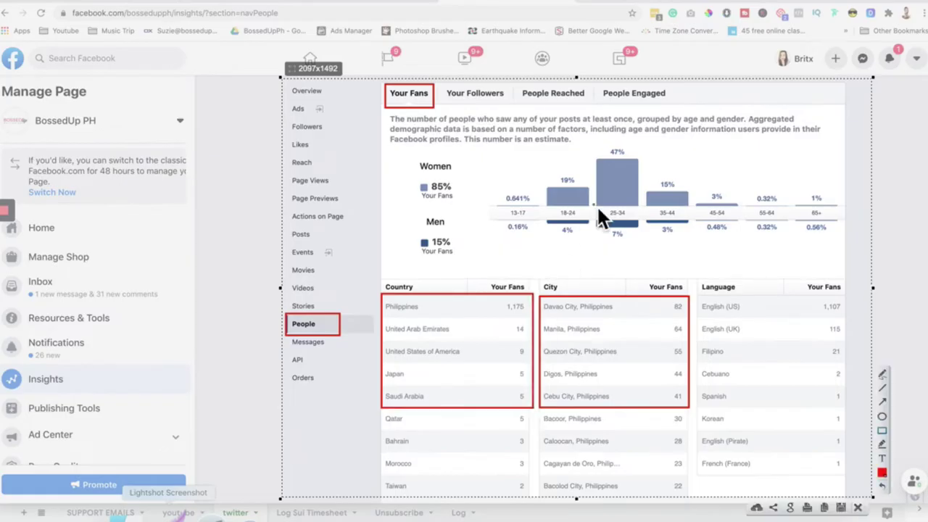
drag(585, 141, 650, 243)
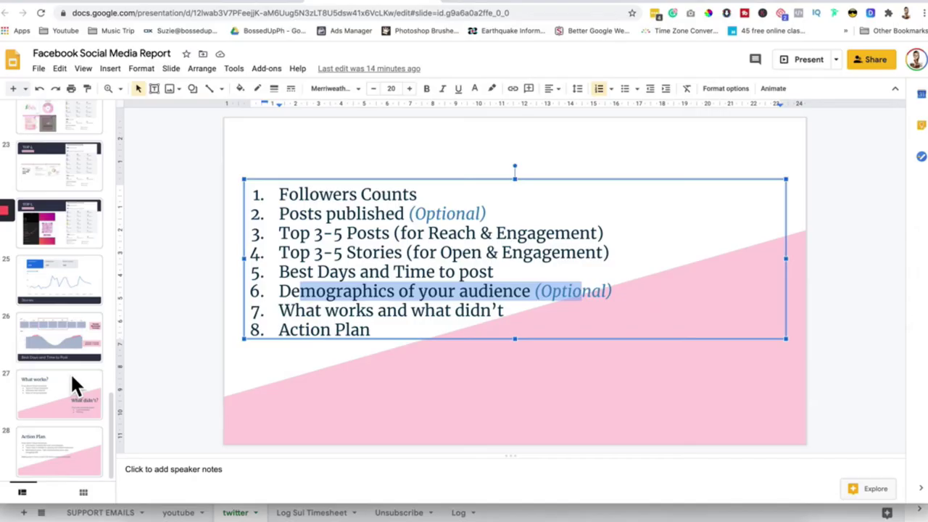
Switch to Google Slides, duplicate the "Best Days and Time to Post" slide and remove the copy's chart image, days label and times label
click(77, 348)
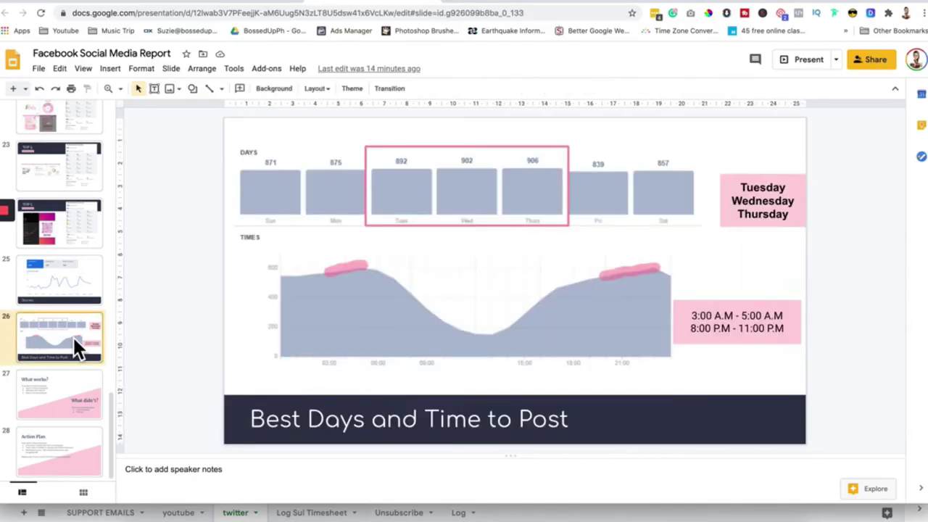
key(ctrl+d)
click(464, 272)
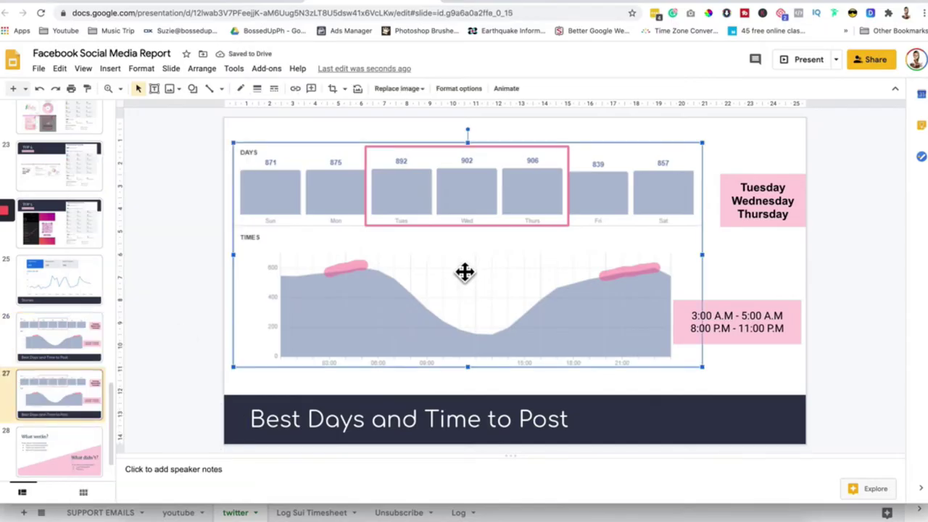
key(Delete)
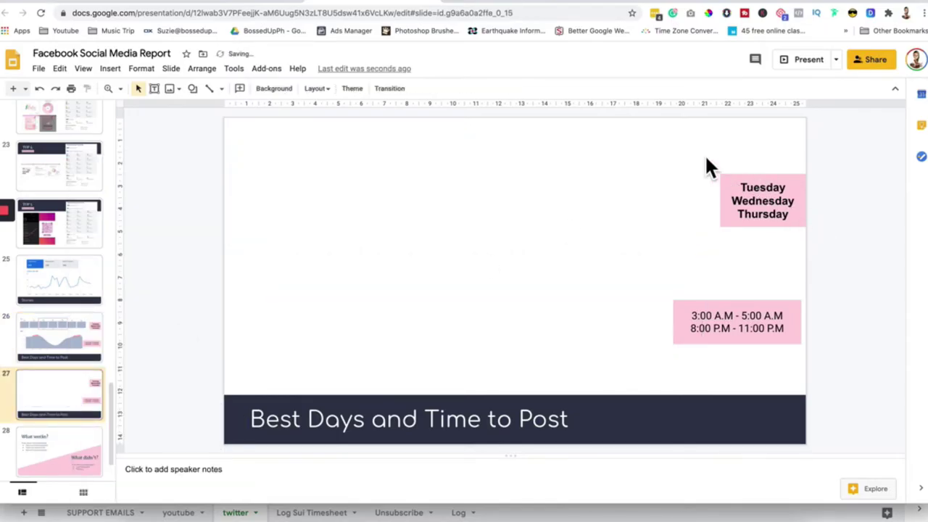
drag(702, 153, 780, 281)
key(Delete)
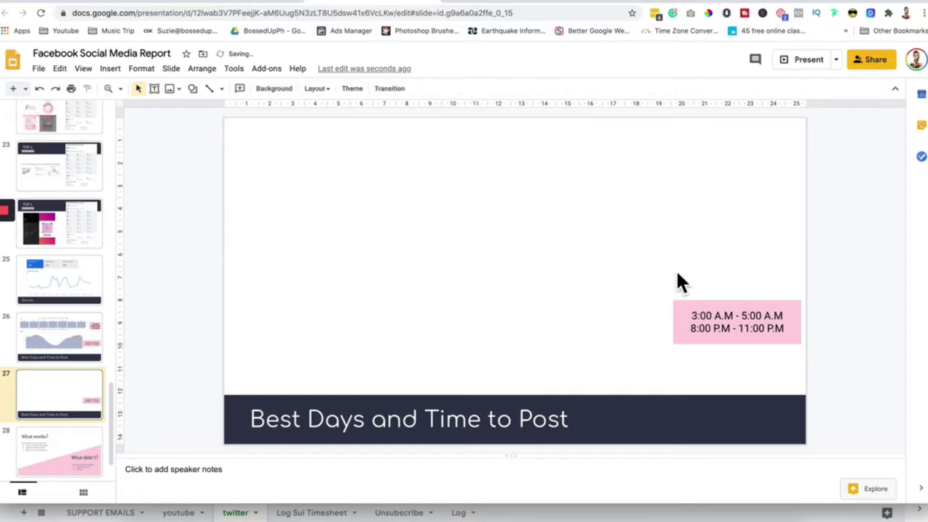
drag(641, 267, 741, 373)
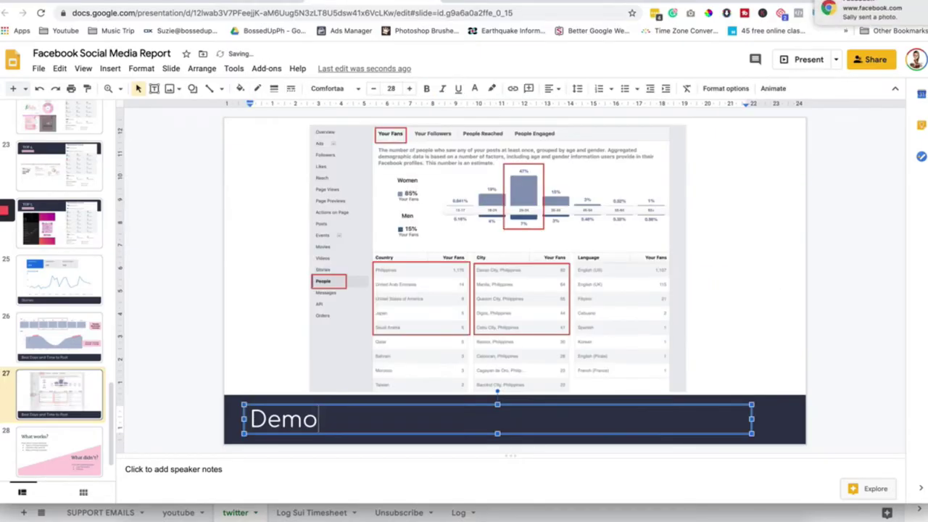
Place the marked-up fans screenshot on the duplicated slide and retitle it "Demographics"
text(grap)
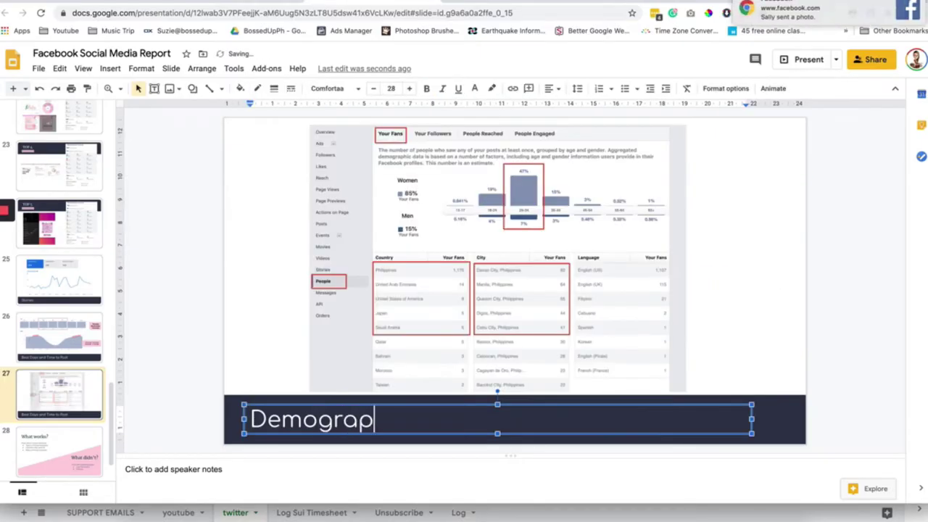
text(hics)
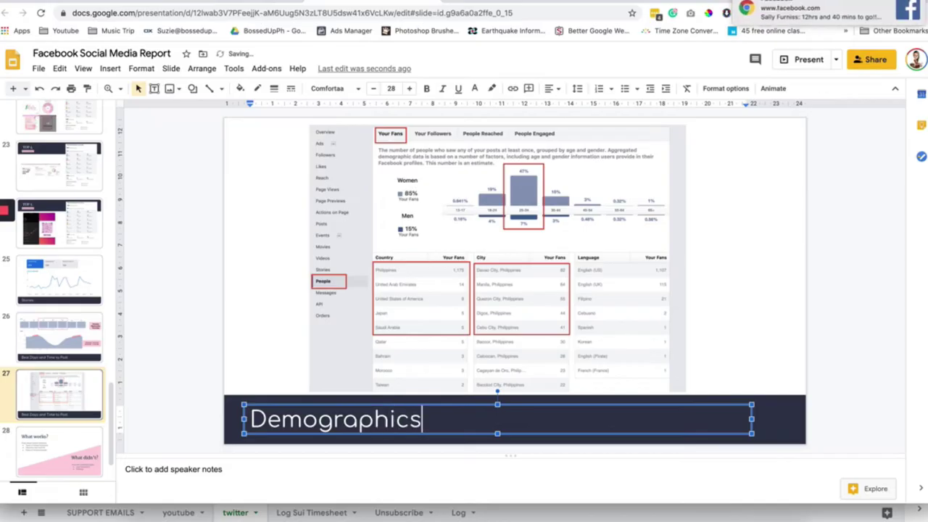
click(782, 284)
Switch to Facebook Insights and view the People Reached and People Engaged demographics
click(475, 6)
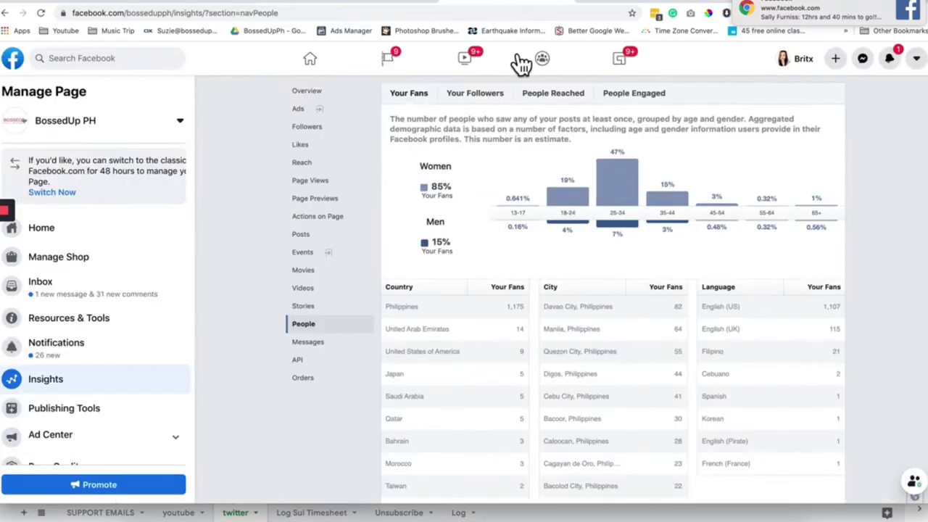
click(575, 99)
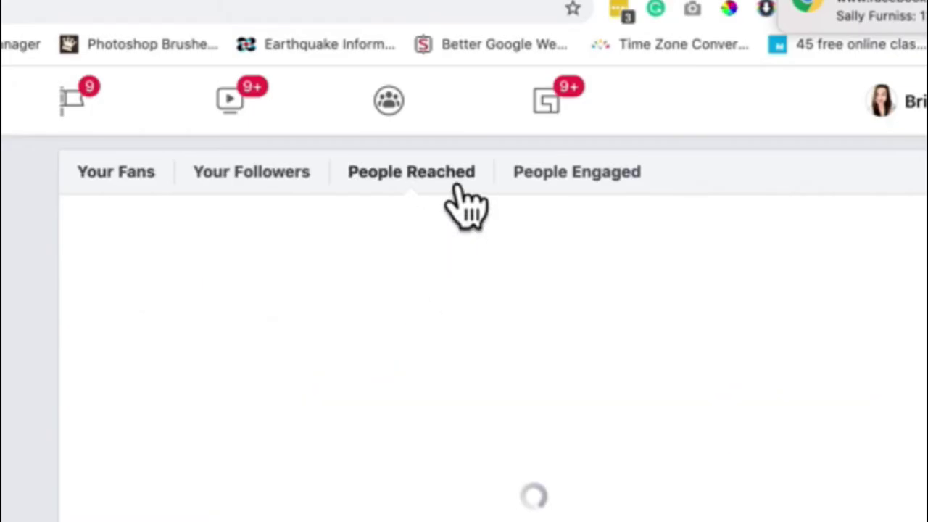
click(608, 200)
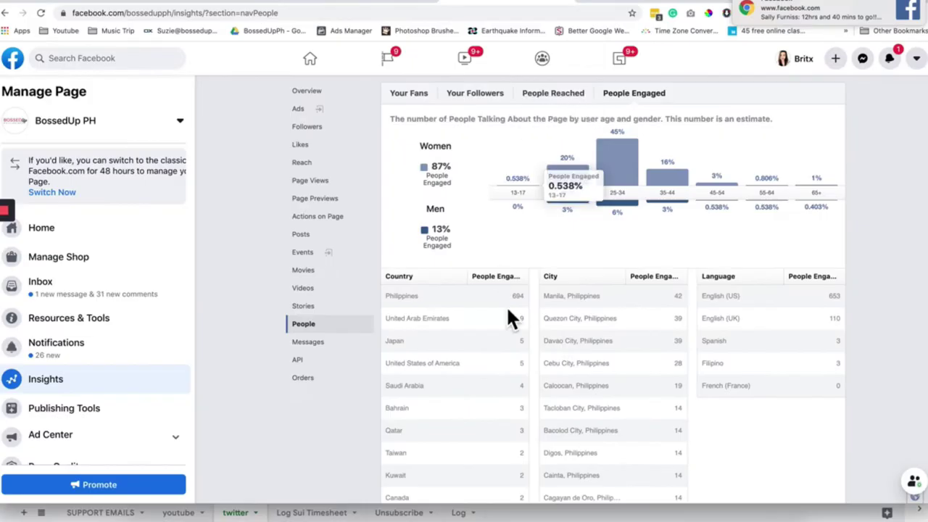
mouse_move(693, 207)
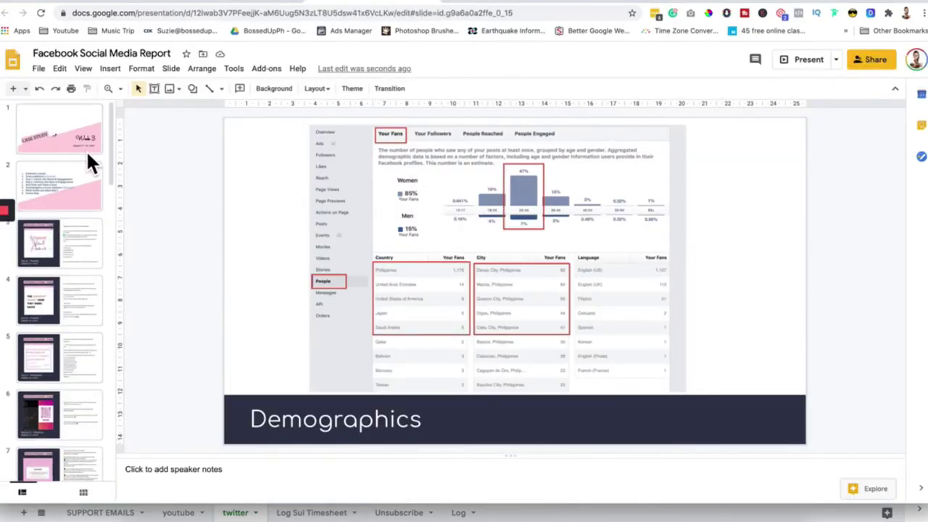
Switch to Google Slides, review the outline's "What works and what didn't" item, and open the "What works?" slide
click(71, 186)
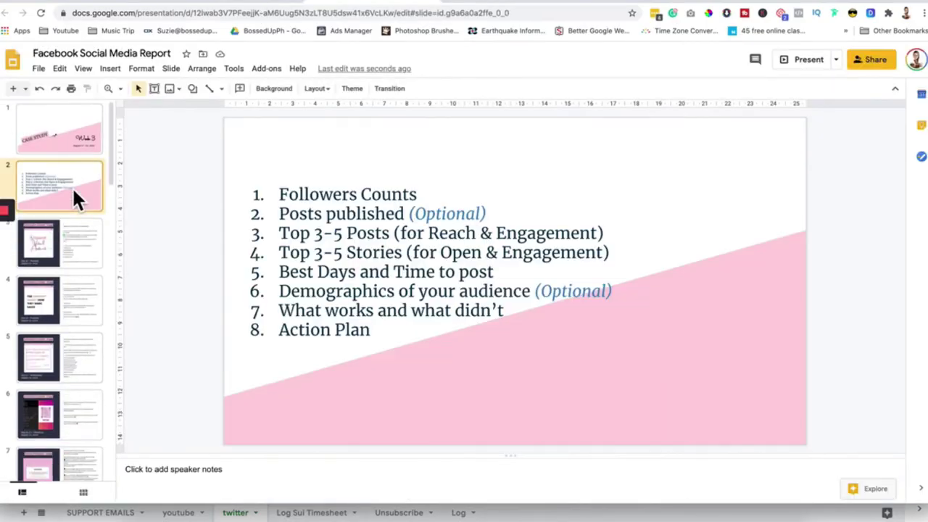
click(349, 312)
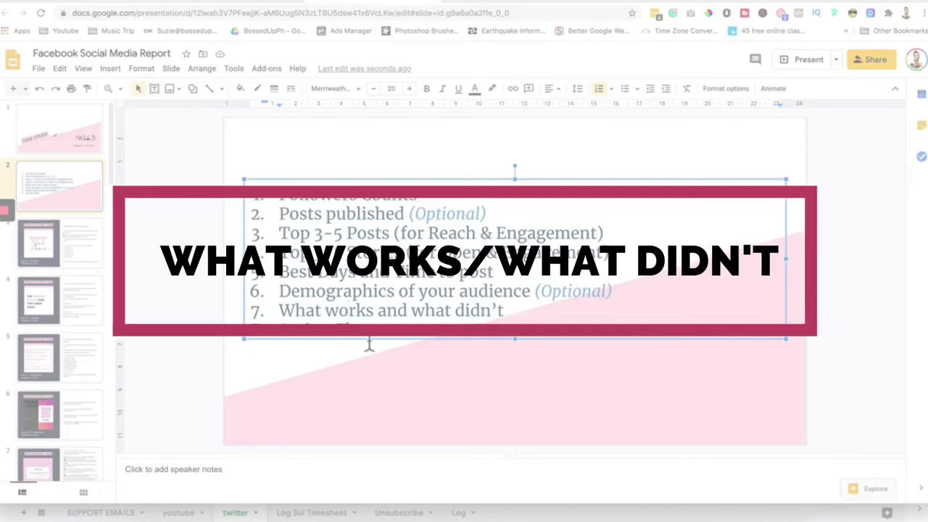
scroll(74, 422, down, 5)
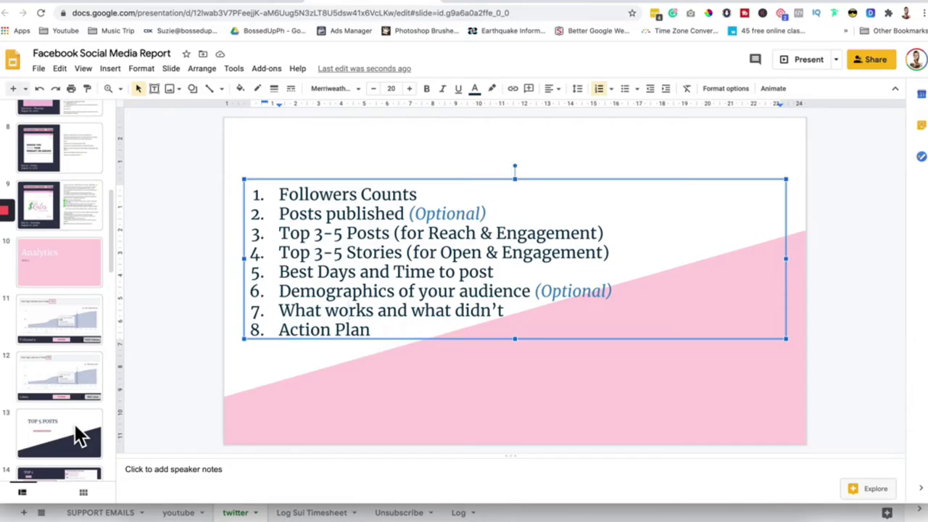
scroll(74, 424, down, 1)
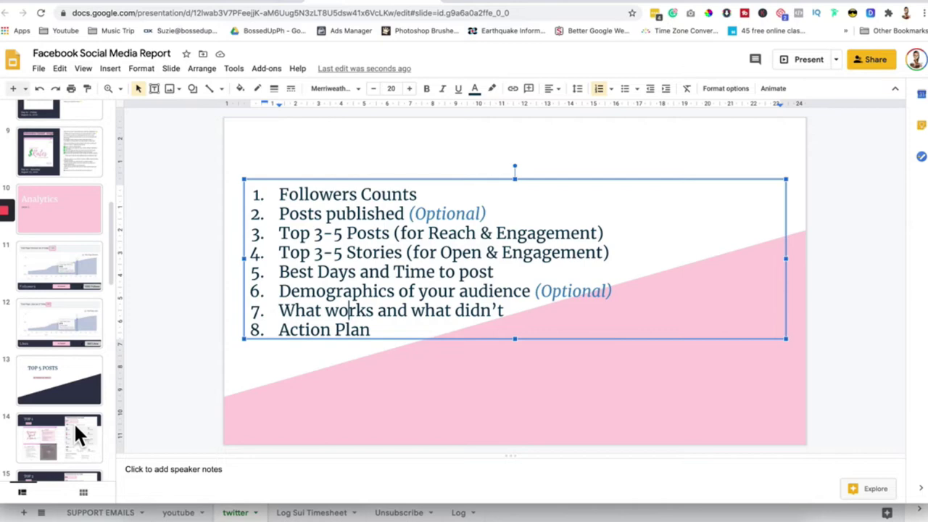
scroll(73, 421, down, 12)
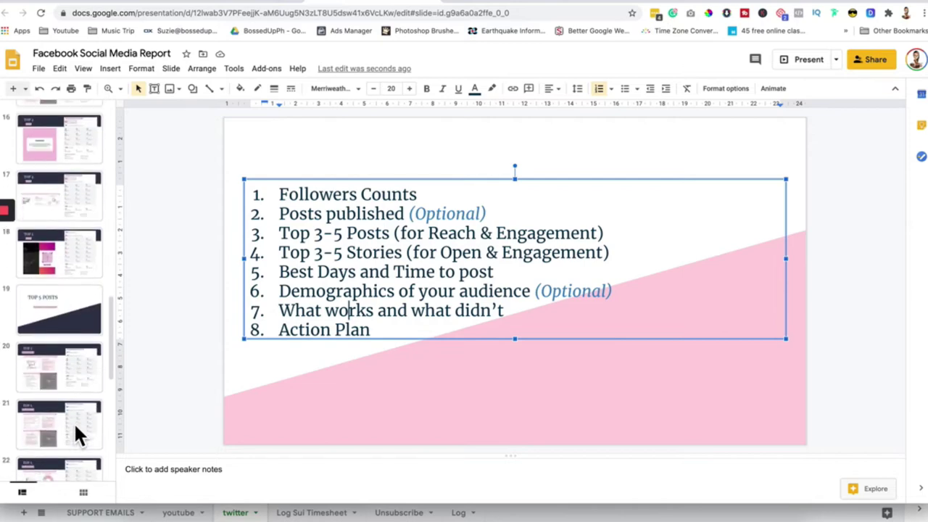
scroll(73, 421, down, 1)
click(68, 395)
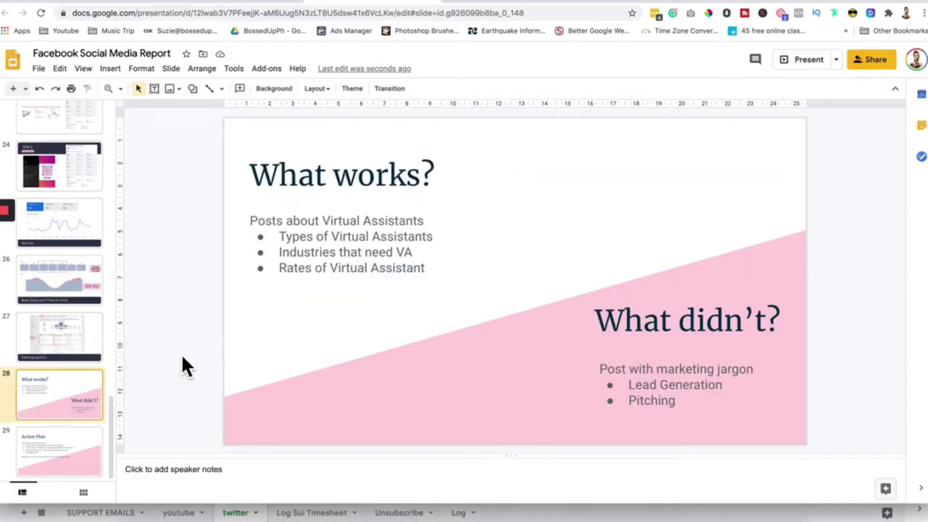
click(61, 451)
click(61, 397)
Examine the posts listed under "What works?" and "What didn't?", highlighting each list in turn
click(364, 254)
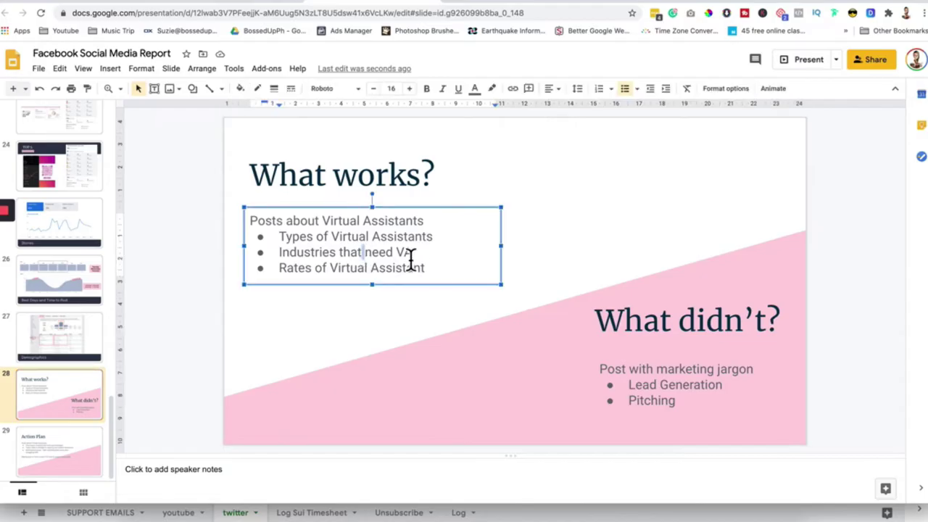
drag(444, 271, 227, 211)
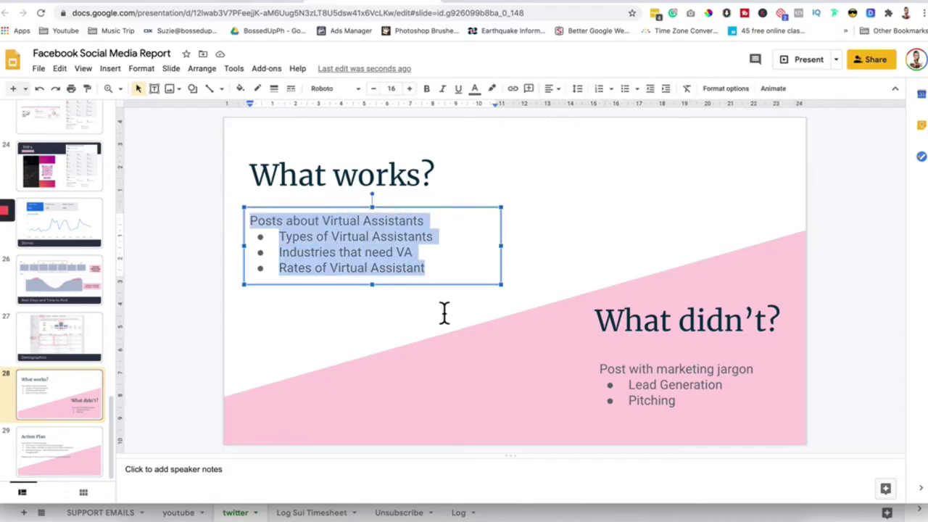
double_click(684, 386)
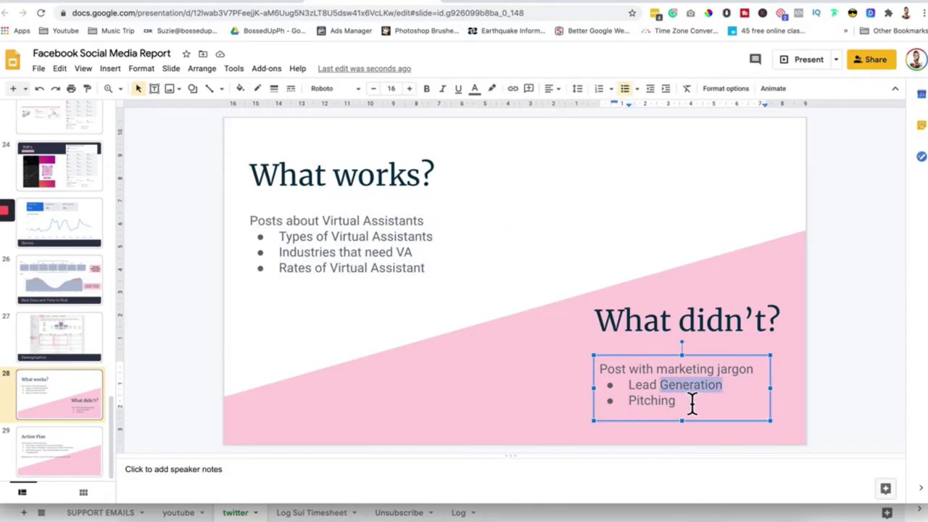
click(692, 404)
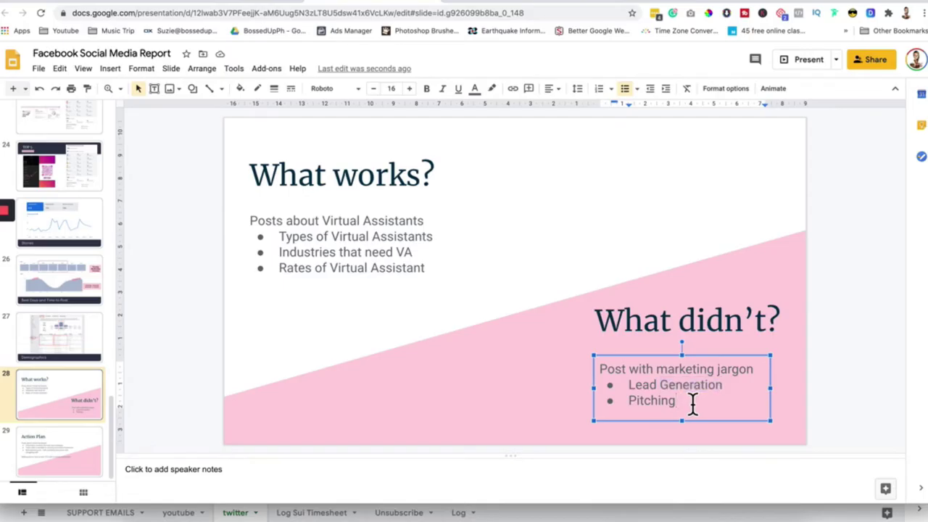
drag(692, 404, 585, 369)
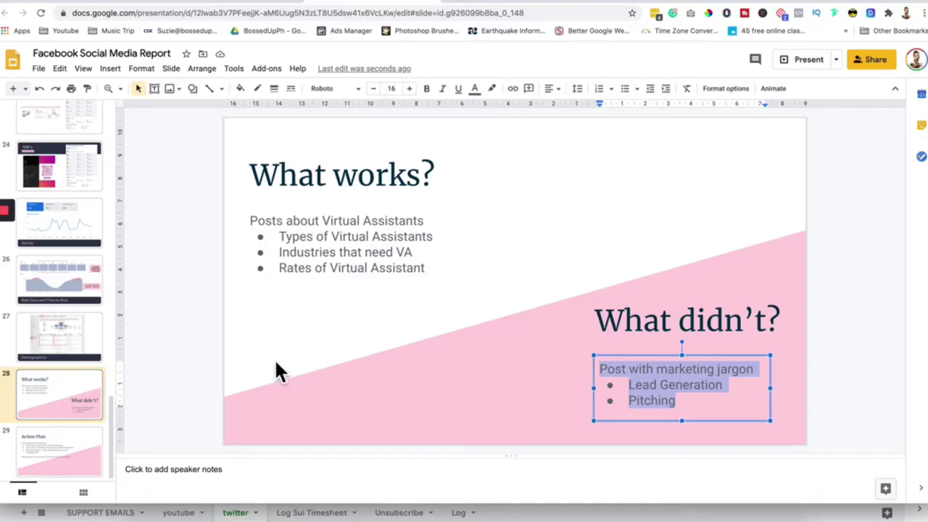
click(245, 344)
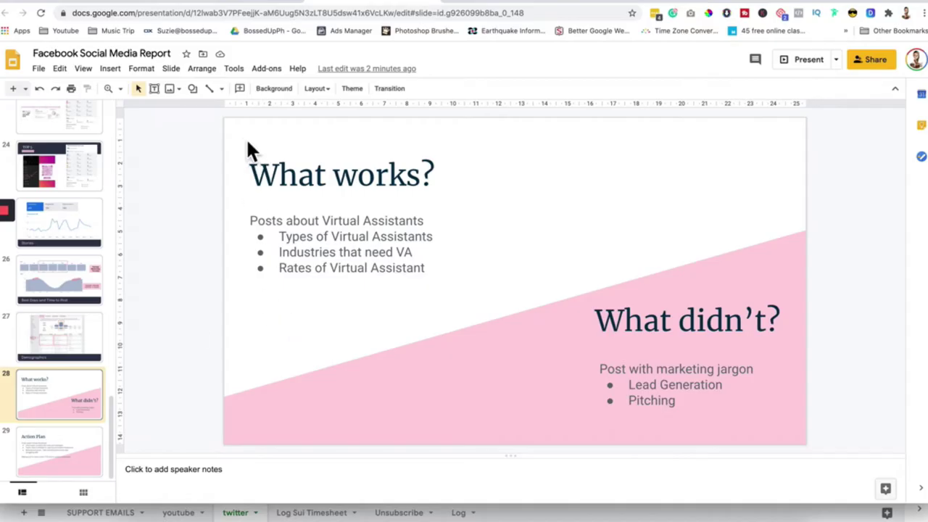
drag(244, 141, 568, 395)
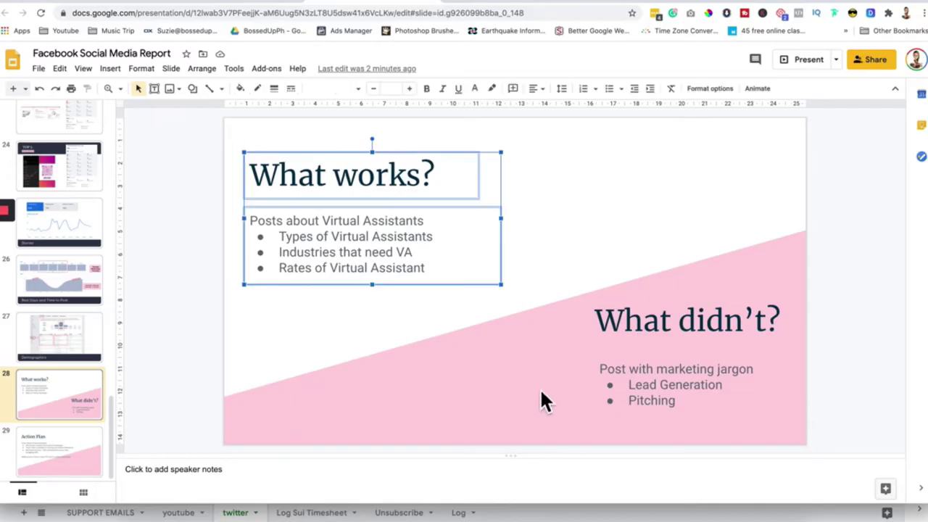
click(308, 343)
Open the Action Plan slide and change "Topics" to "Topic" in the second bullet
click(64, 448)
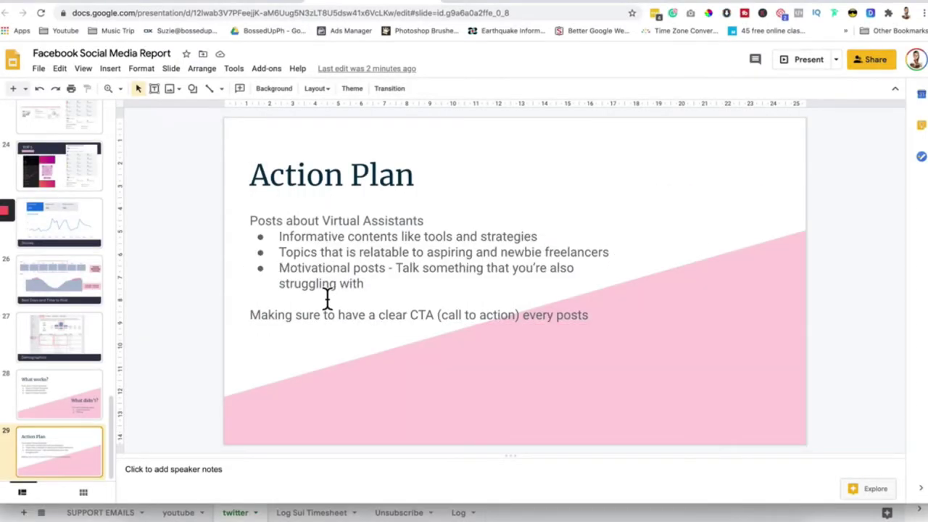
click(322, 252)
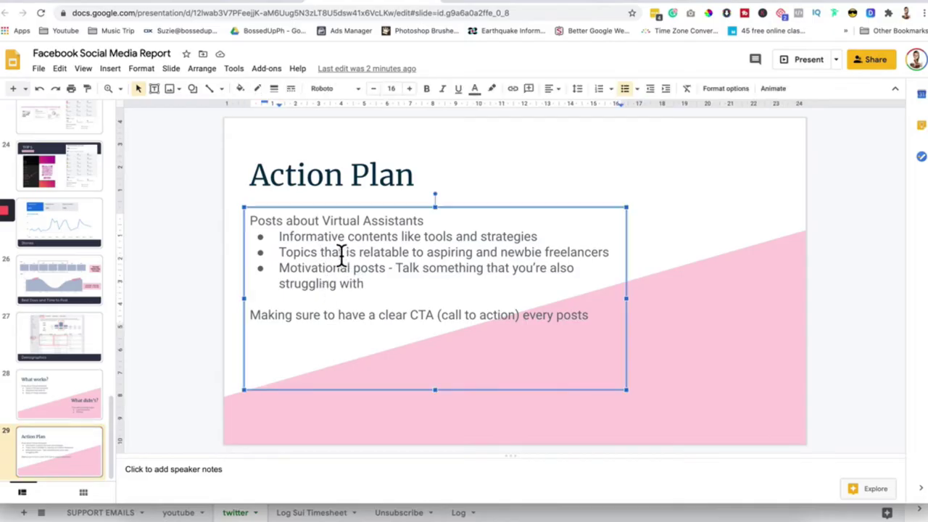
click(340, 252)
key(Left)
key(Left)
key(Left)
key(Left)
key(BackSpace)
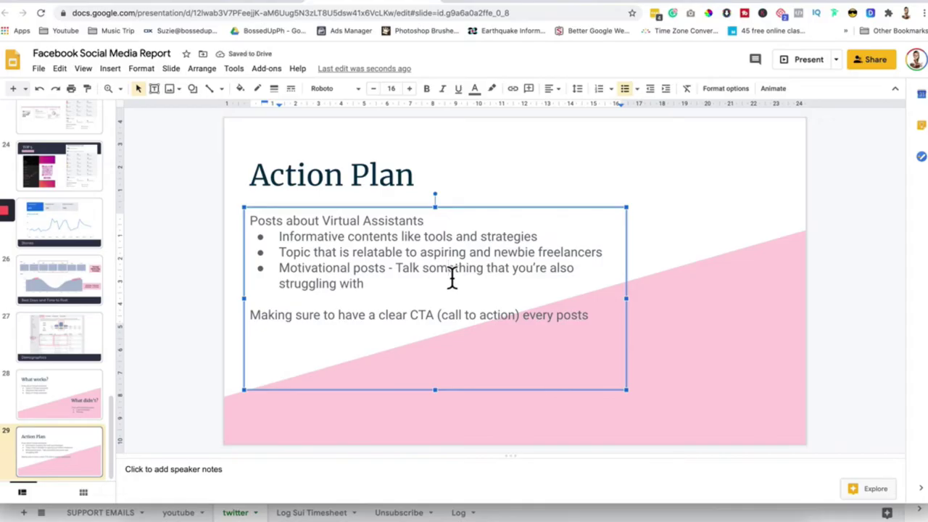
Insert "to" before "every posts" in the Action Plan's call-to-action sentence
click(426, 292)
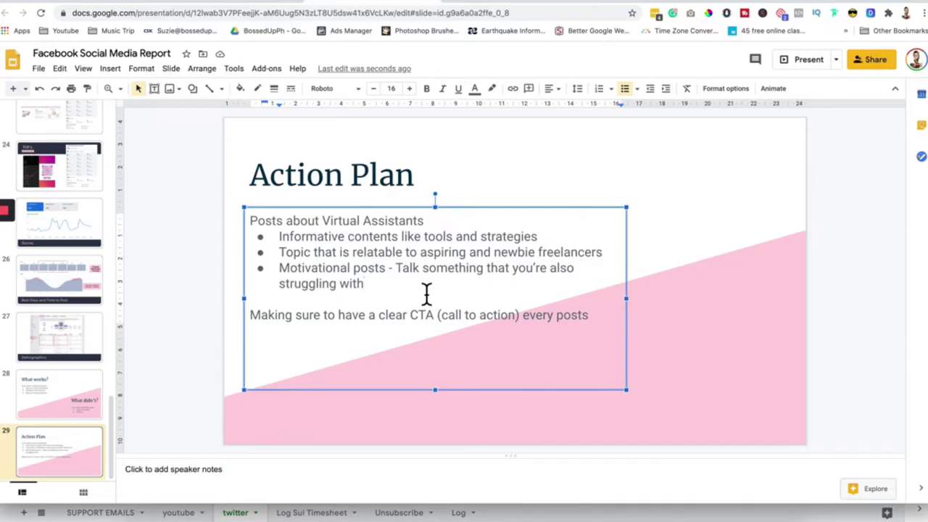
click(349, 356)
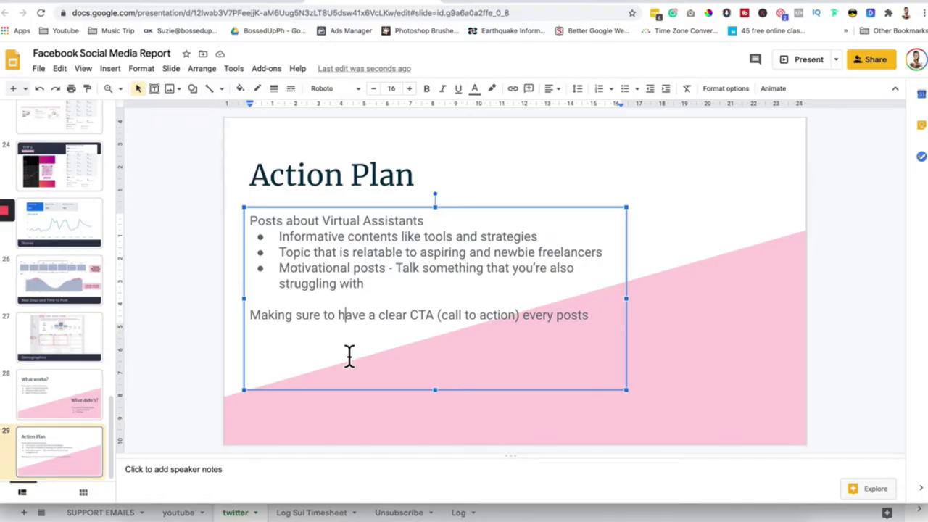
click(522, 315)
text(to)
key(Escape)
key(Escape)
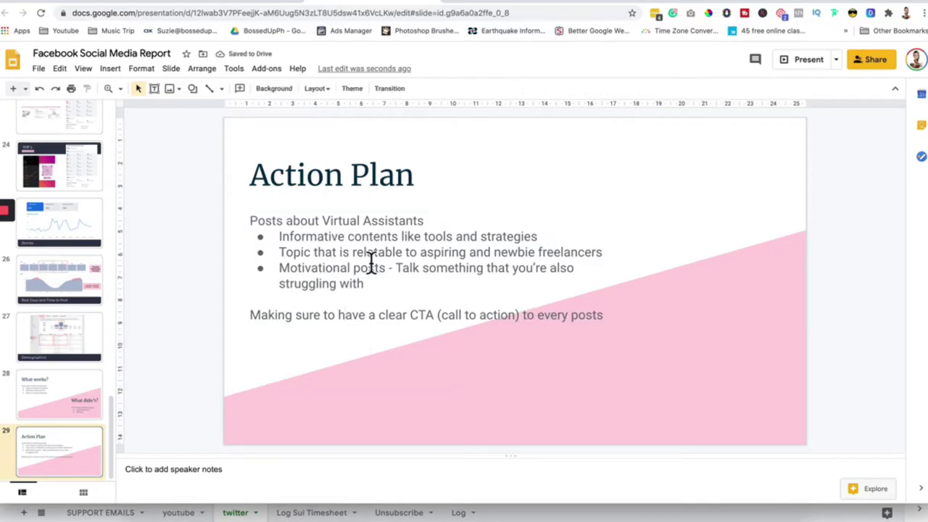
Return to the Facebook Social Media Report's outline slide
scroll(71, 285, up, 15)
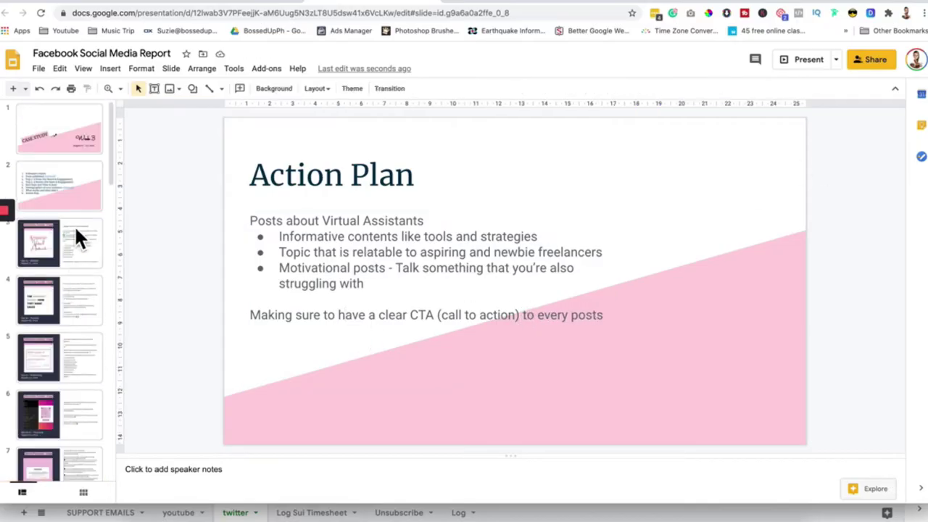
click(78, 187)
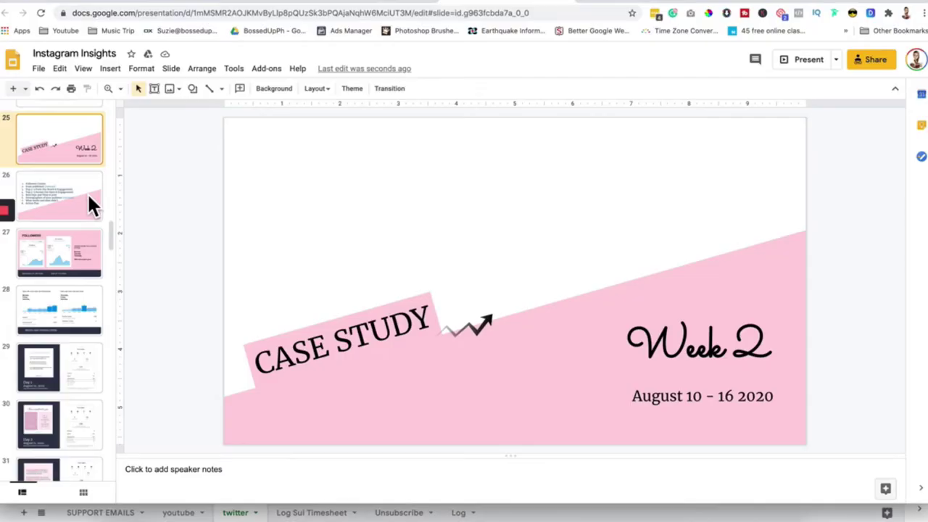
In the Instagram Insights presentation, review the Week 2 outline, highlight "Reach" in the third item, and open the Followers slide
click(90, 205)
double_click(451, 232)
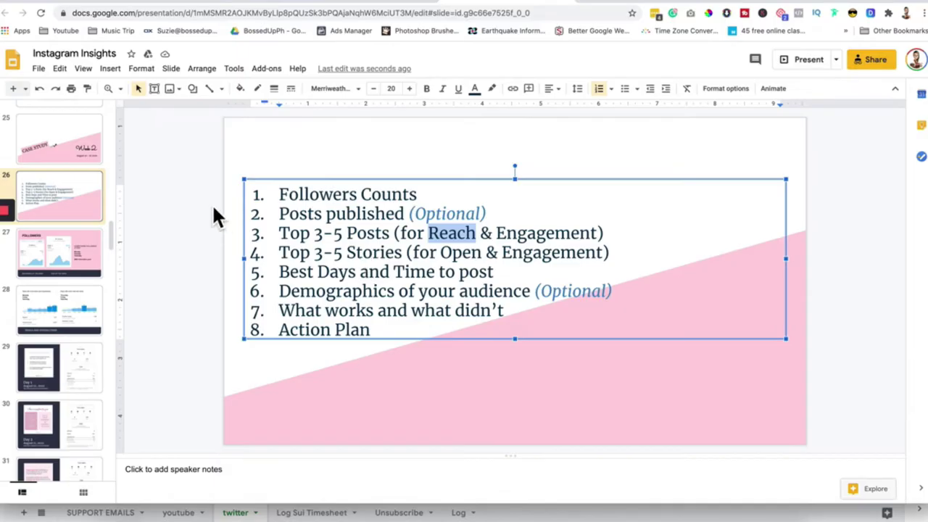
click(81, 261)
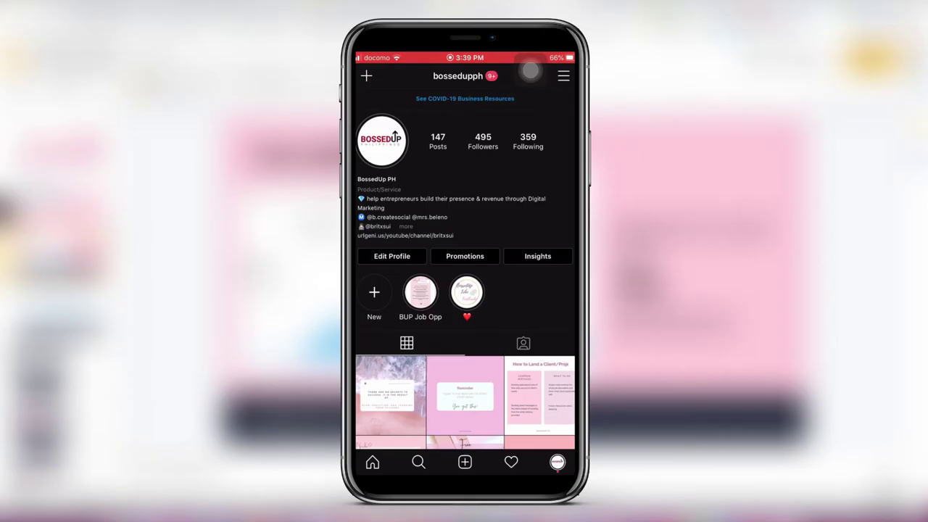
Switch to Instagram, open the profile's Insights, and examine the Last 7 Days overview and shared content
click(563, 76)
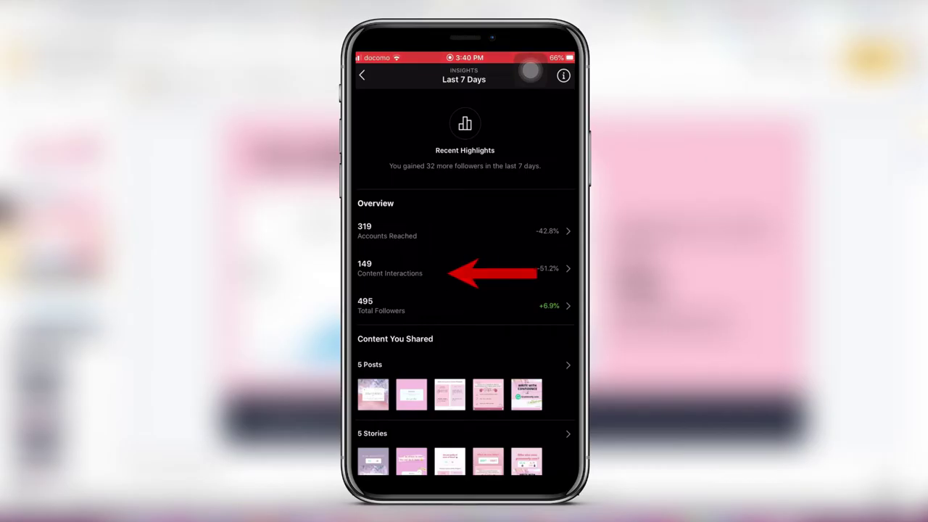
scroll(465, 290, down, 2)
scroll(465, 290, down, 3)
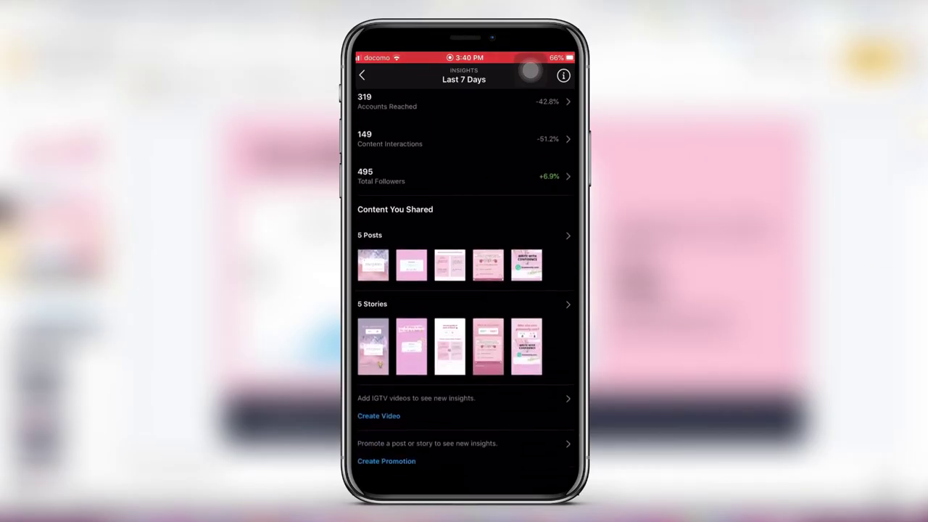
scroll(465, 290, up, 3)
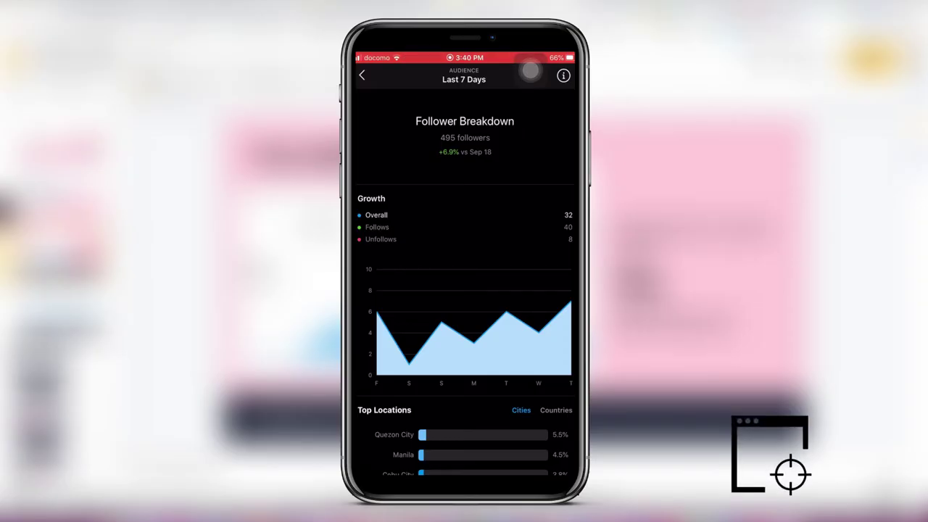
Examine the audience's follower growth and top locations, showing the locations by country
scroll(464, 290, down, 2)
scroll(464, 290, down, 5)
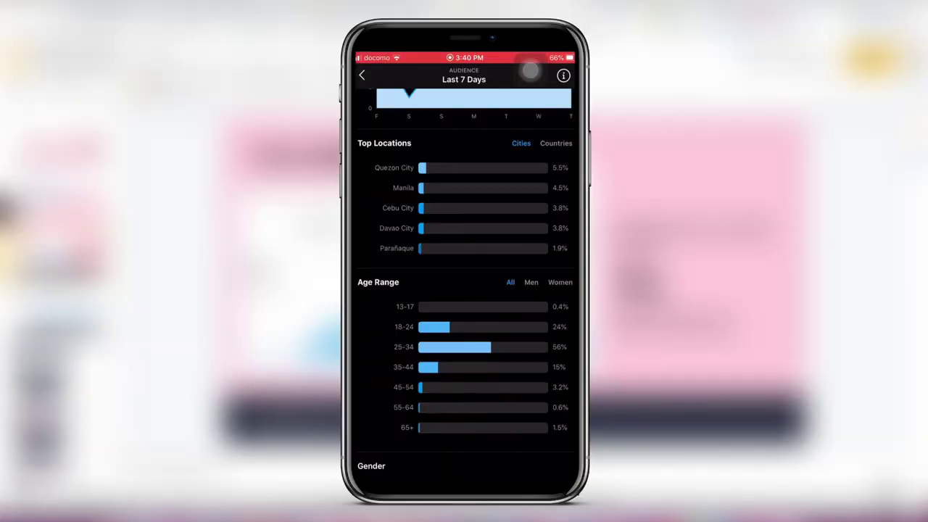
scroll(464, 283, down, 1)
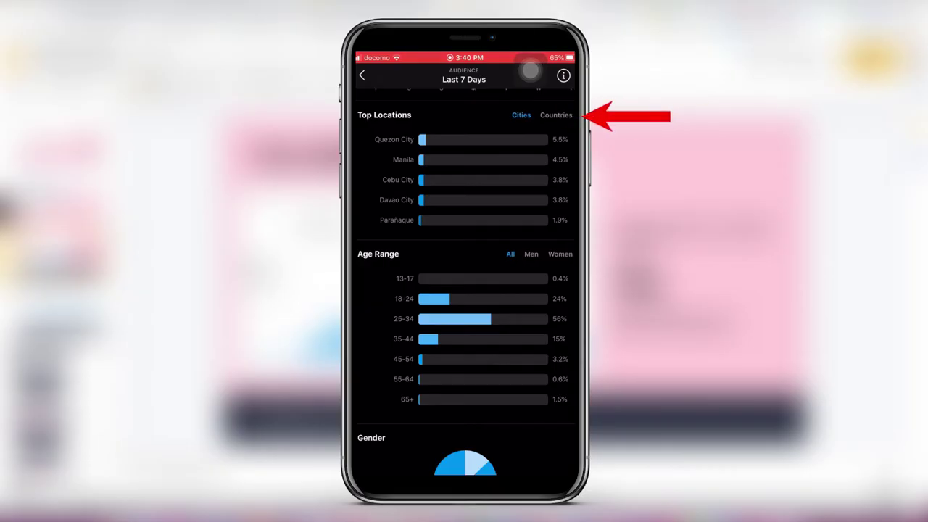
click(556, 115)
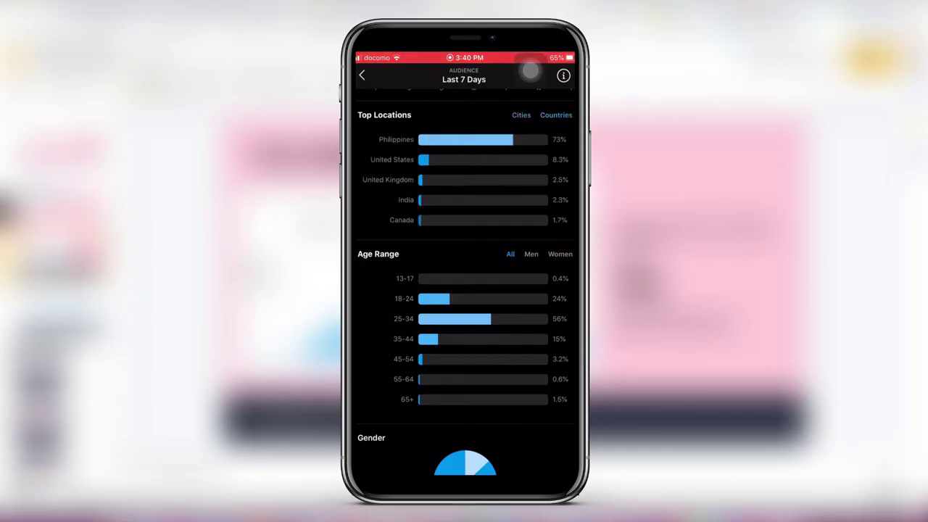
scroll(464, 283, up, 1)
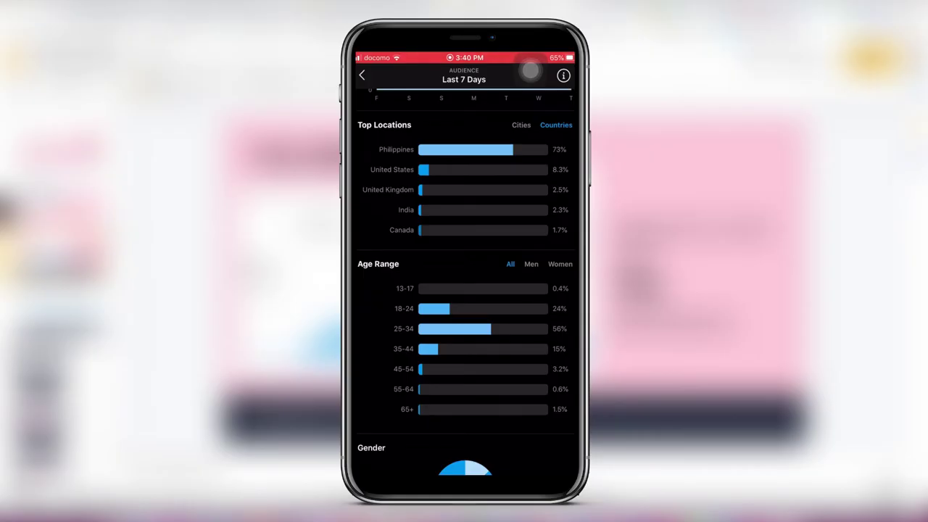
Examine the audience's age range for men and for women, along with the gender split
scroll(464, 283, down, 3)
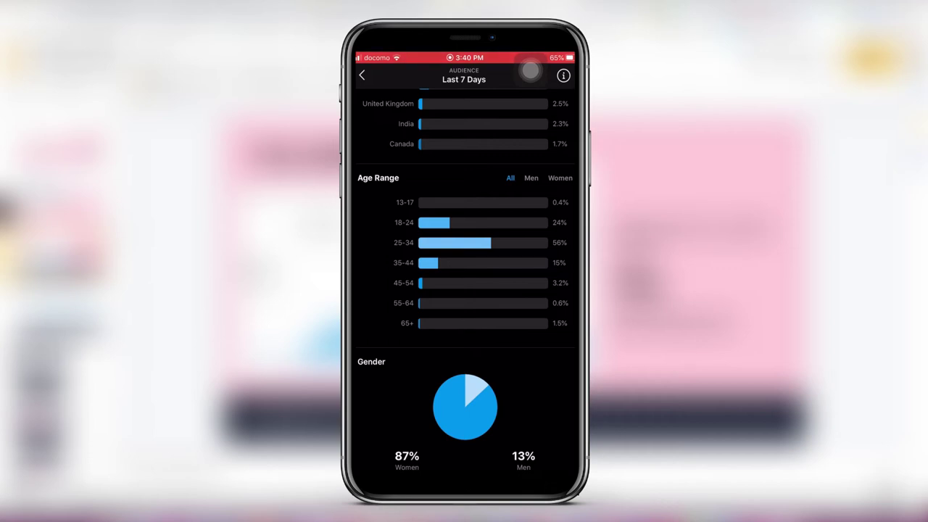
click(531, 177)
click(560, 178)
scroll(463, 290, down, 2)
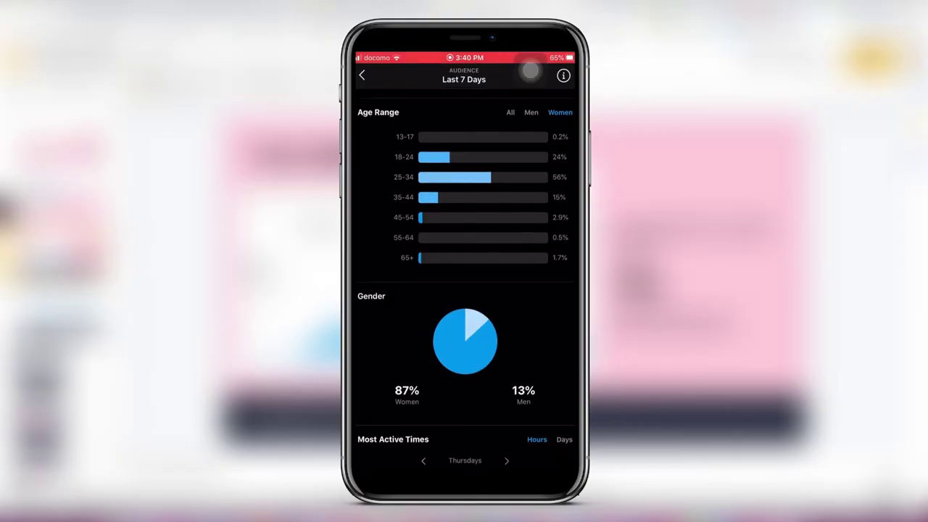
Compare the audience's most active hours on Thursdays, Fridays and Wednesdays
scroll(464, 290, down, 2)
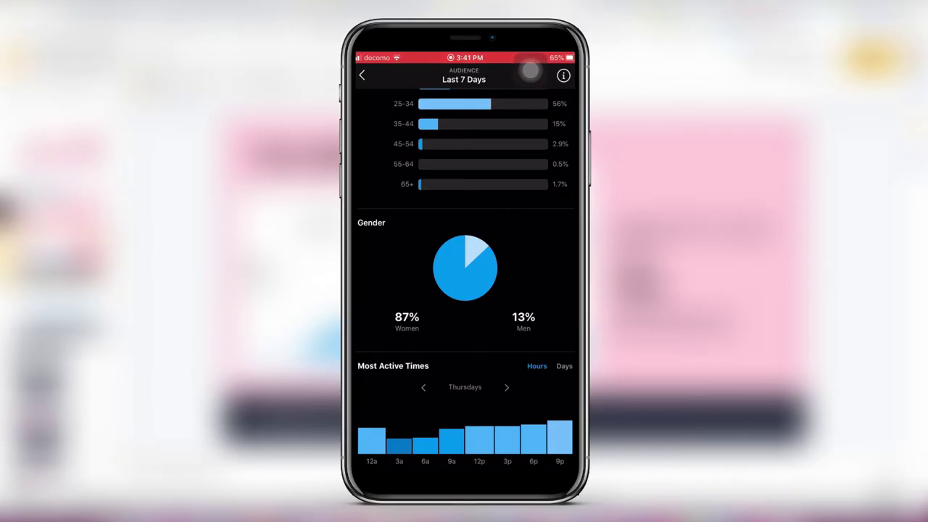
click(506, 387)
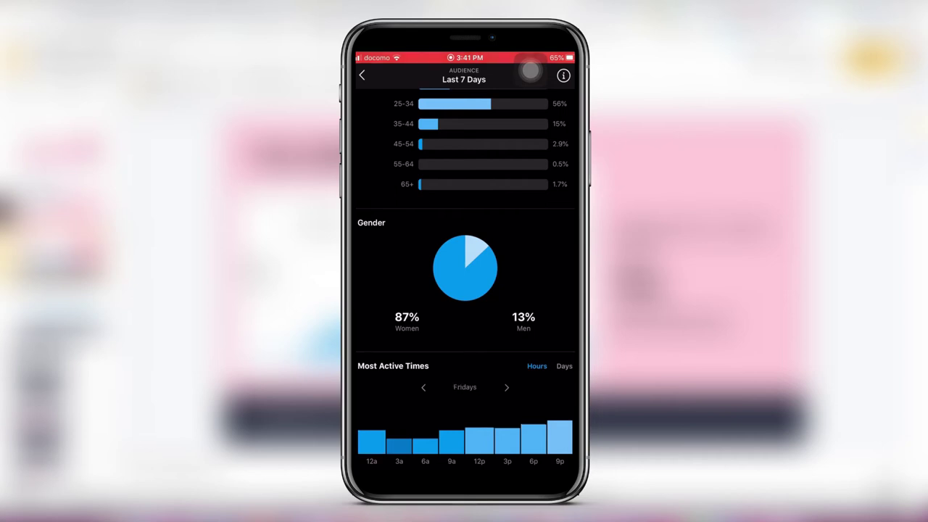
click(423, 387)
click(423, 387)
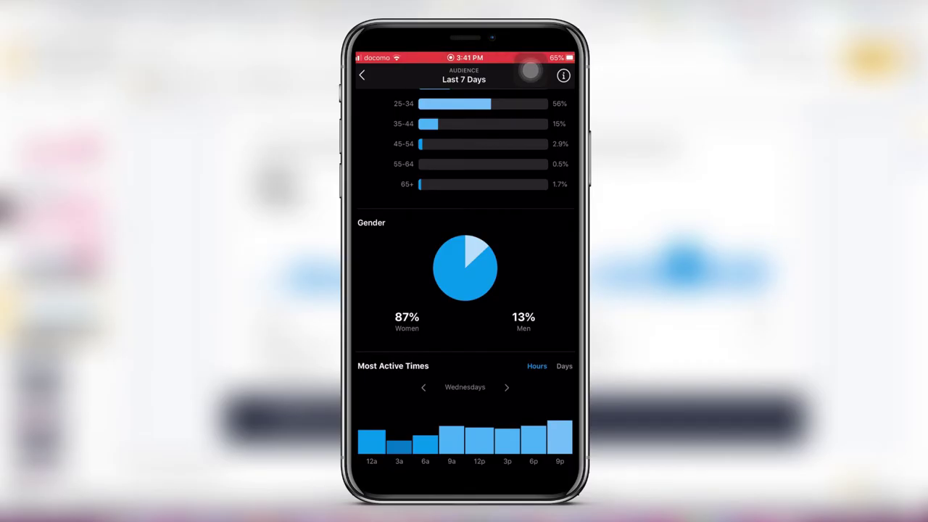
Show the audience's most active times by day and review the weekly chart
click(564, 366)
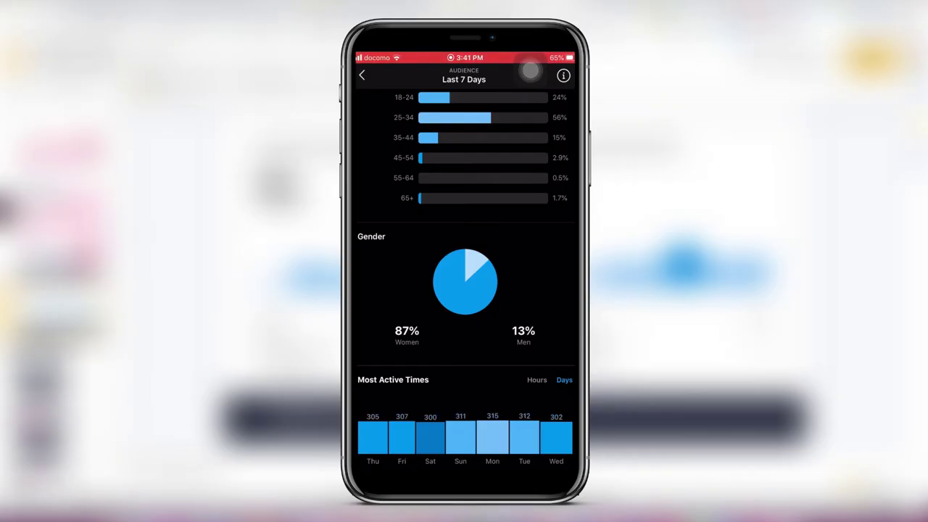
scroll(464, 290, down, 1)
scroll(464, 290, up, 2)
scroll(464, 290, down, 2)
Show the most active times by hour again and move two days forward from Wednesdays
click(536, 379)
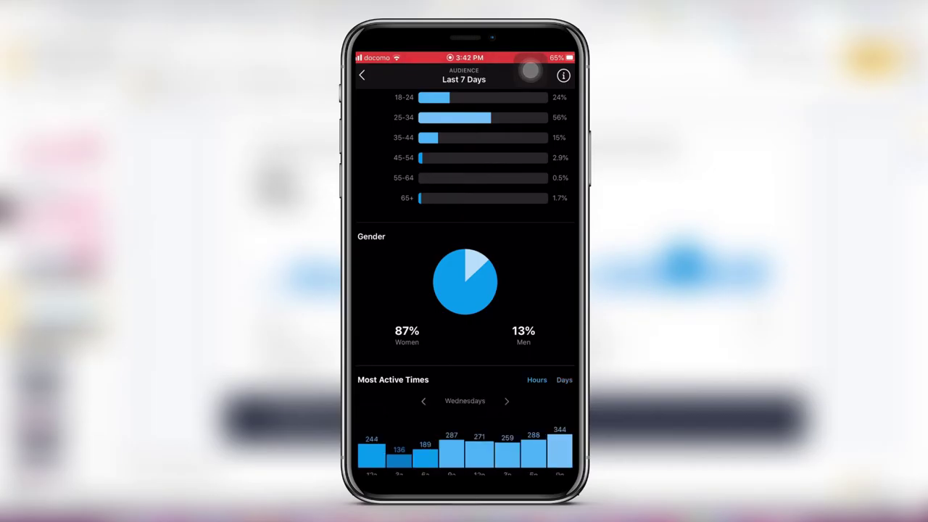
click(507, 401)
click(506, 401)
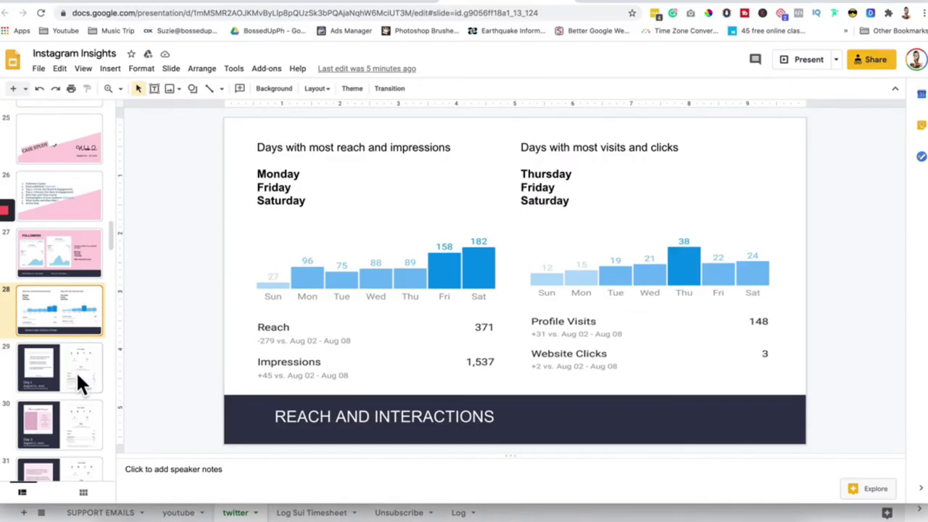
Open the Day 1 slide in Google Slides, then review the insights of the newest post on the Instagram profile
click(78, 375)
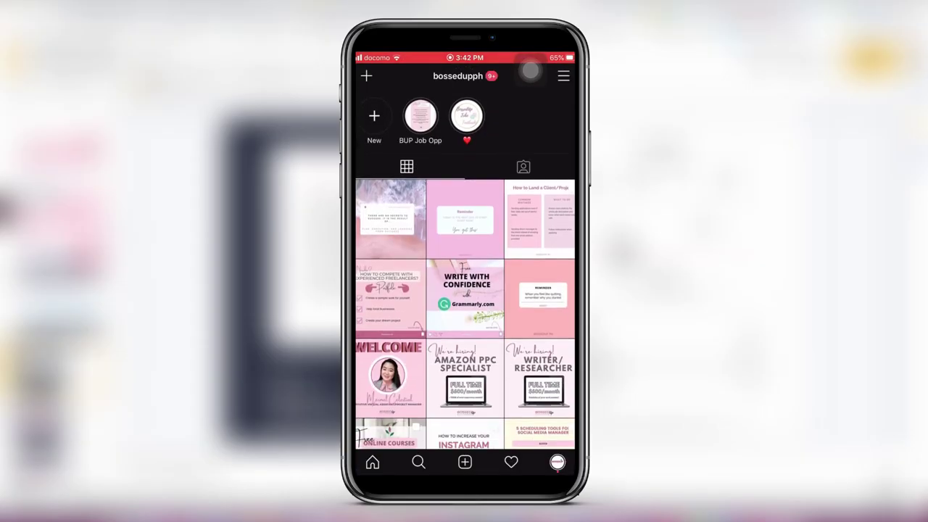
click(391, 218)
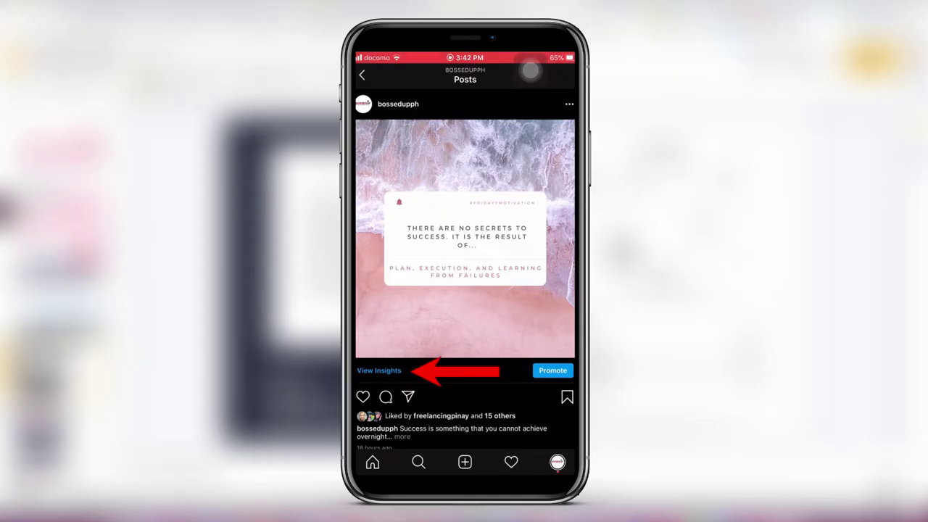
click(378, 371)
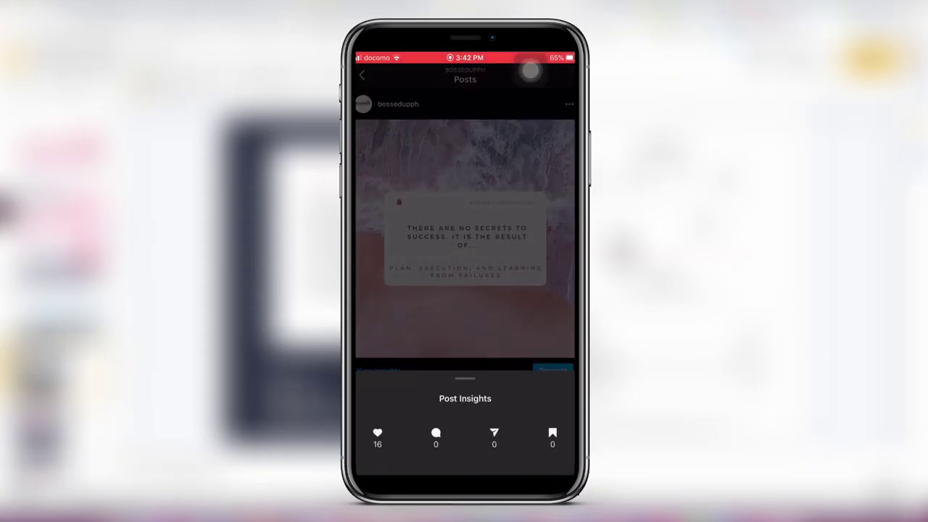
scroll(465, 290, down, 5)
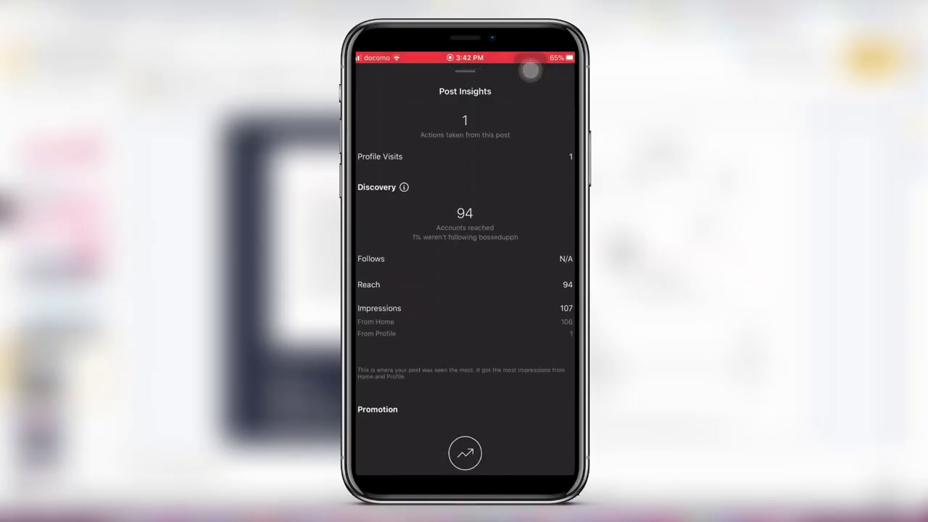
scroll(465, 290, up, 5)
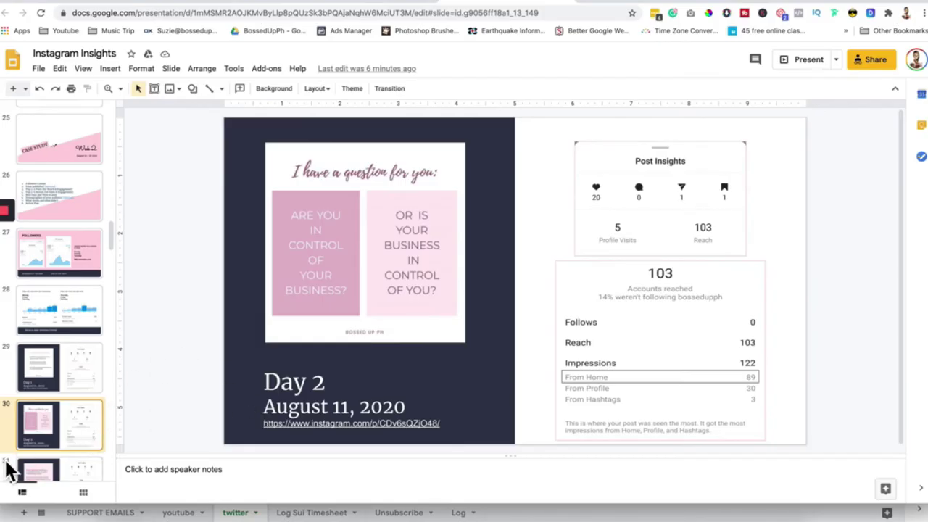
In Google Slides, go through the daily post slides up to Day 6 (2), reviewing each post's insights
scroll(31, 425, down, 3)
click(63, 333)
key(Down)
key(Down)
key(Down)
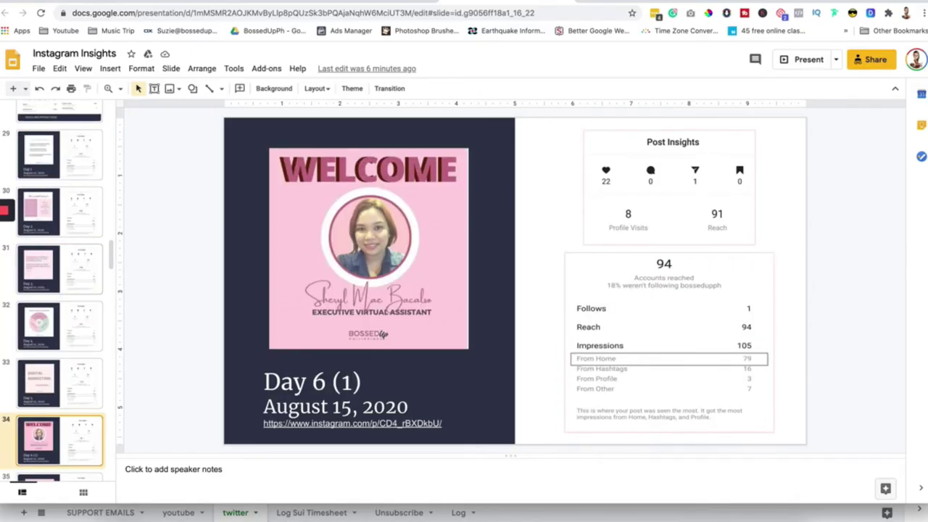
key(Down)
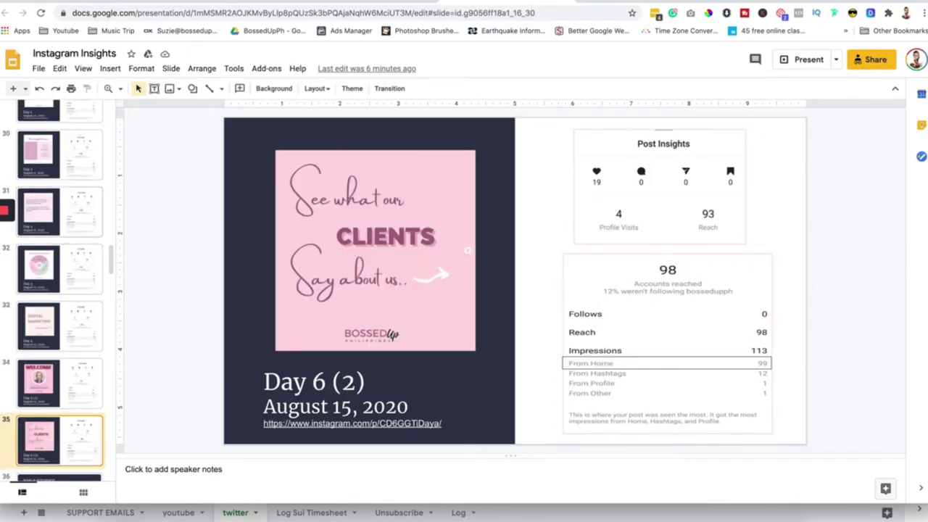
drag(552, 142, 645, 345)
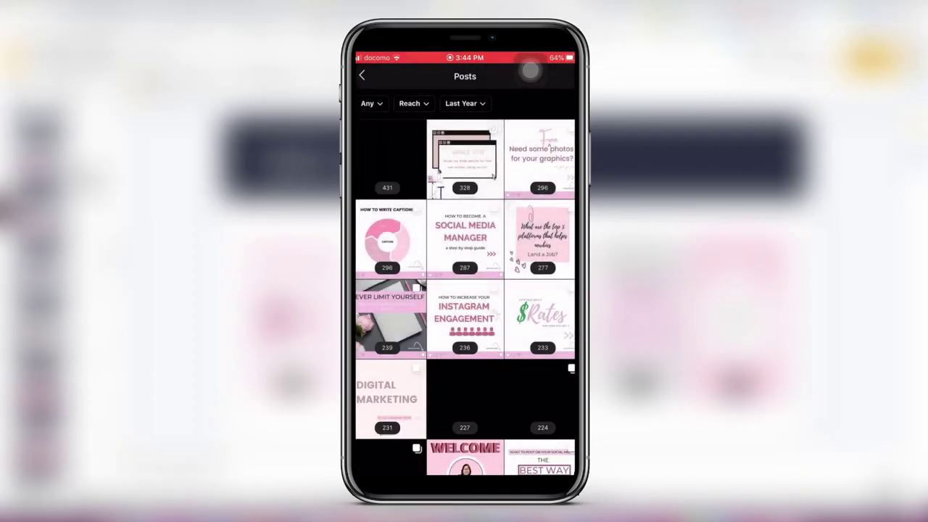
On Instagram, filter the posts ranked by reach to Last 7 Days and open the "How to Land a Client/Project" post
click(464, 103)
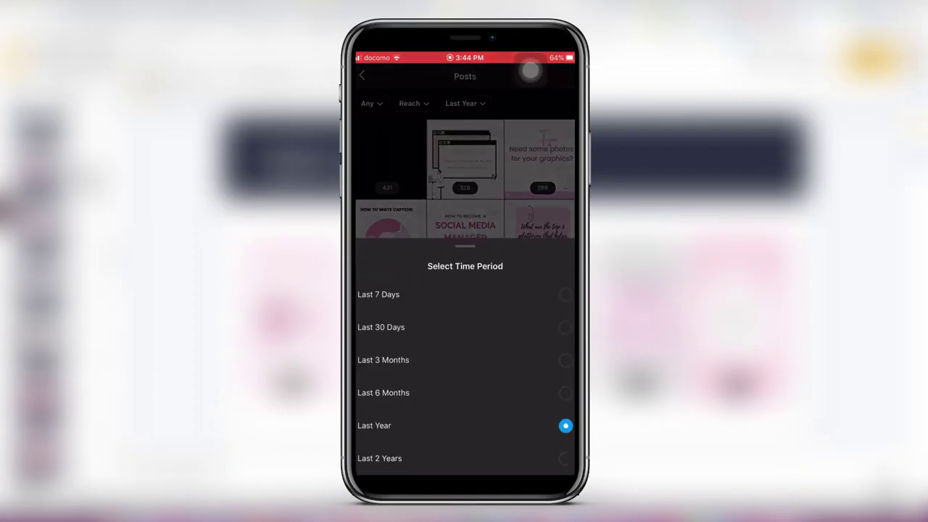
click(435, 294)
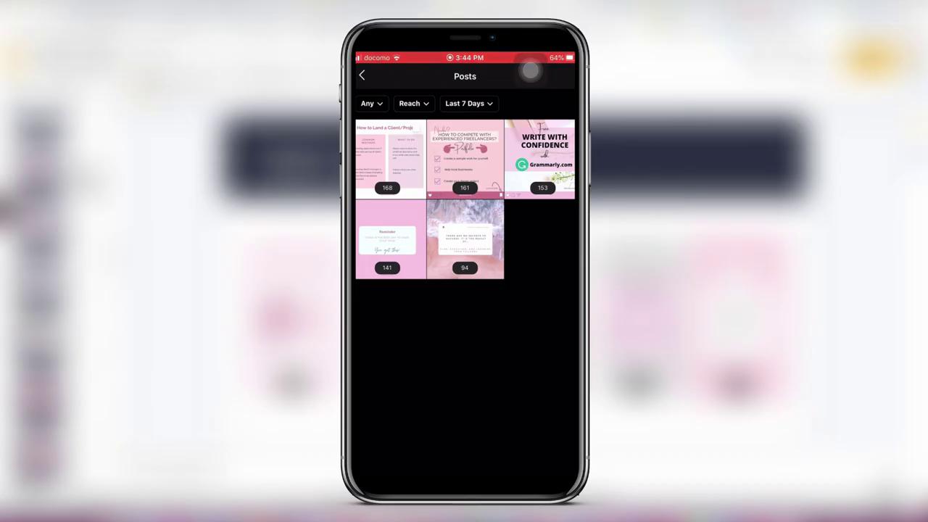
click(390, 158)
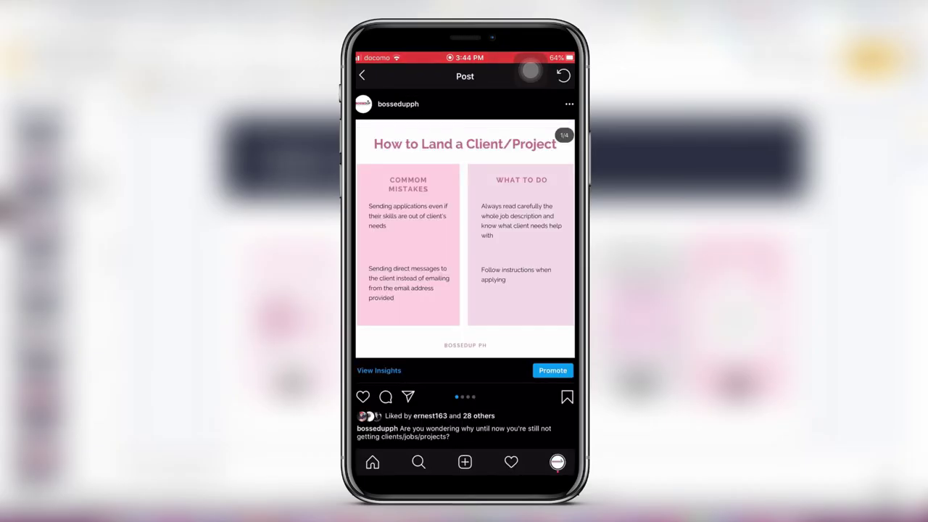
Open the post's insights and examine its interactions, discovery, reach and impressions figures
click(378, 369)
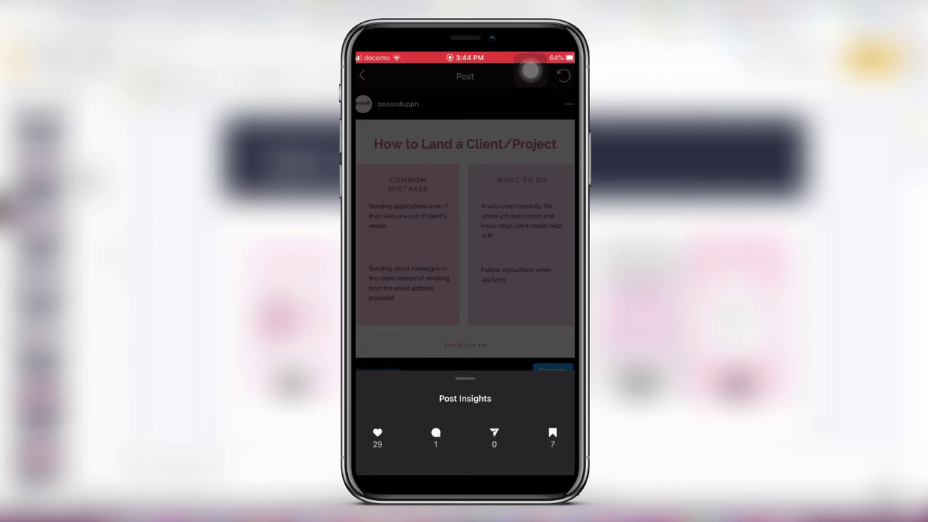
drag(465, 406, 465, 95)
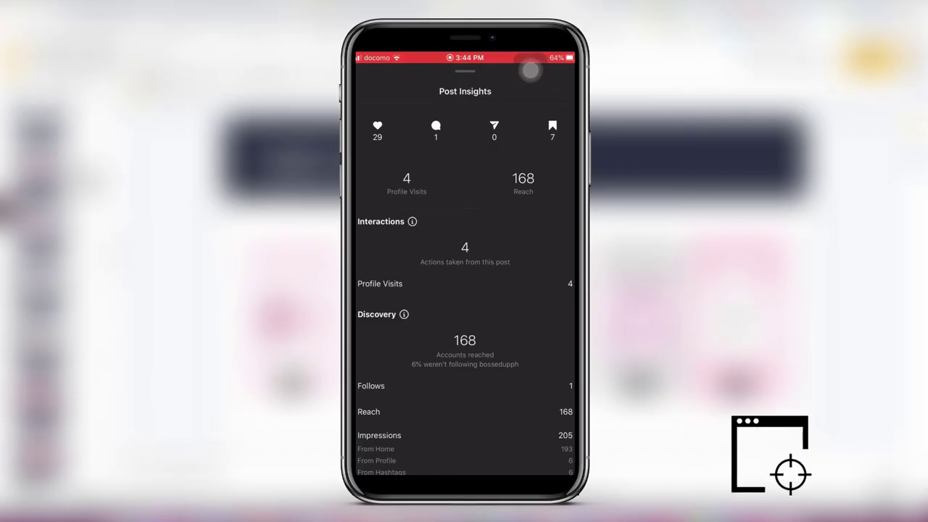
scroll(465, 290, down, 1)
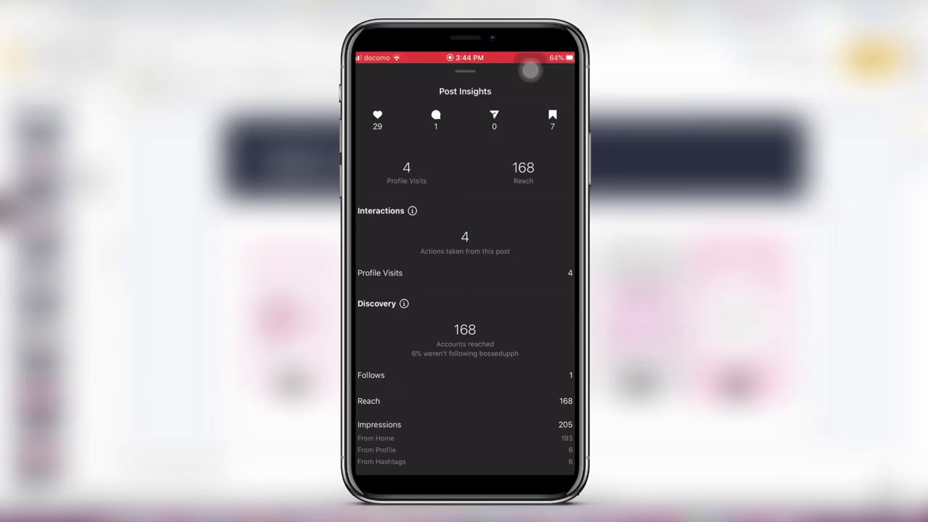
scroll(464, 288, down, 1)
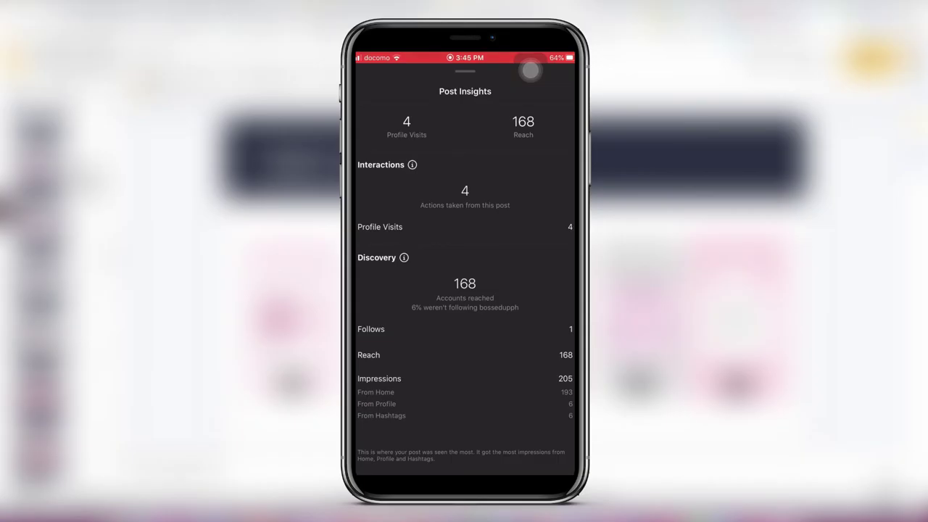
scroll(465, 268, up, 3)
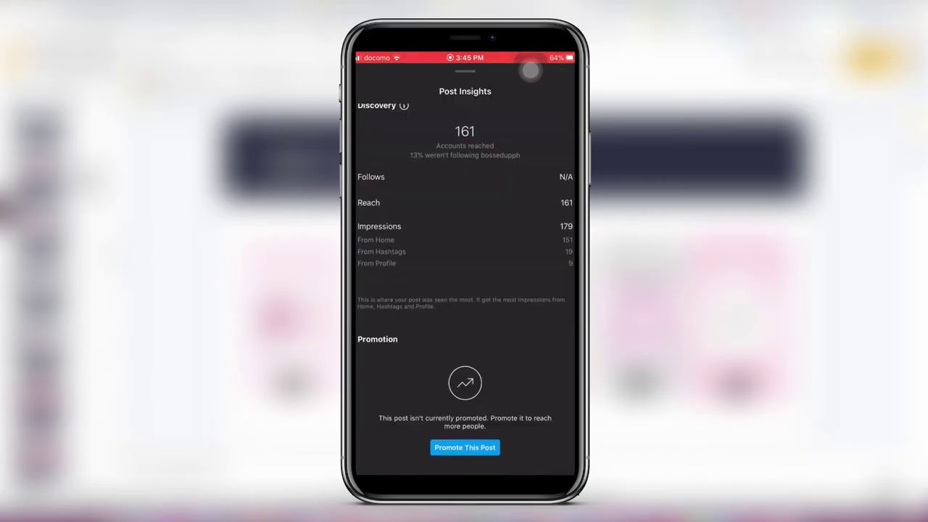
On Instagram, filter the stories ranked by reach to Last 7 Days and open the ranking metric choices
scroll(464, 269, up, 5)
scroll(465, 268, up, 1)
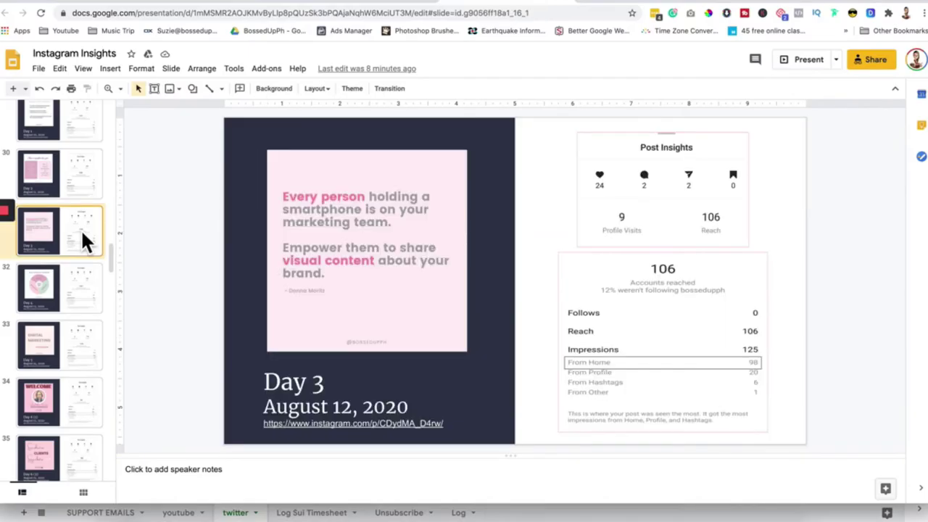
scroll(40, 355, down, 1)
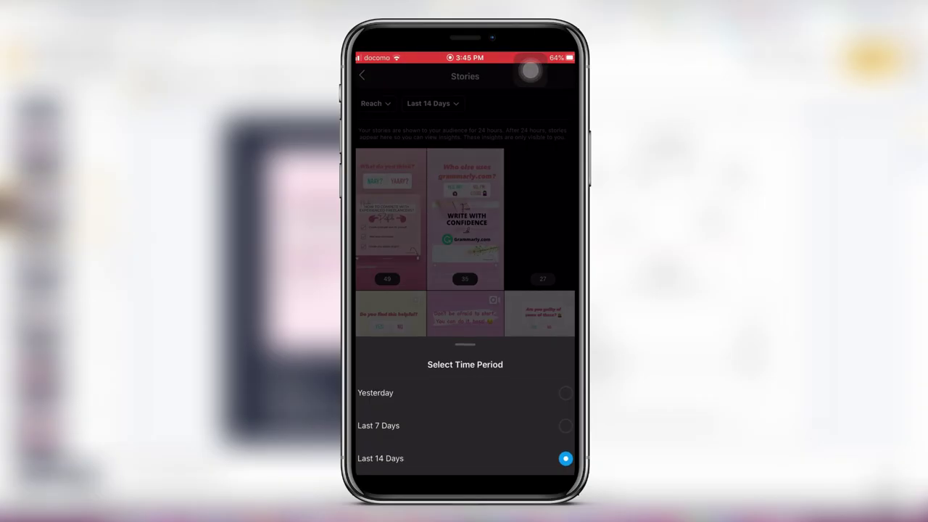
click(378, 425)
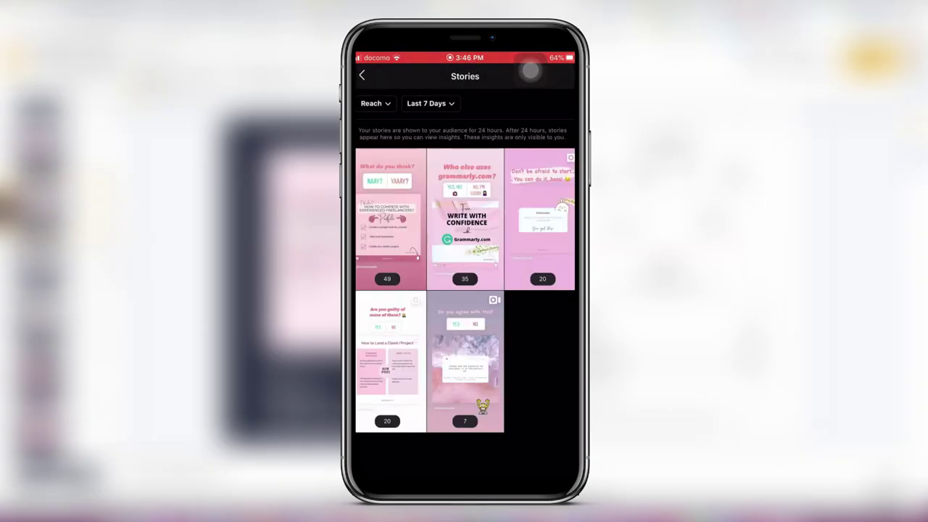
click(375, 103)
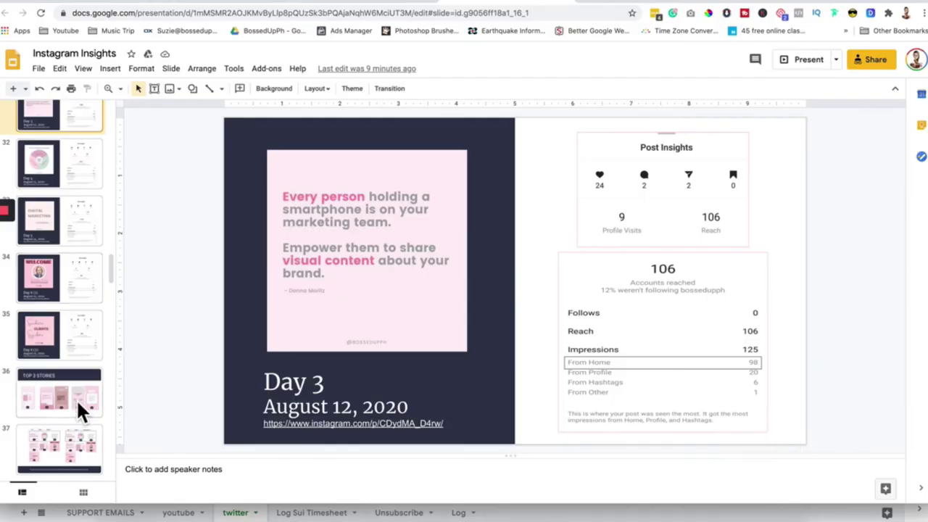
In Google Slides, review the Top 3 Stories slide and the two slides ranking posts by reach, impressions, profile visits, follows and engagement
click(76, 399)
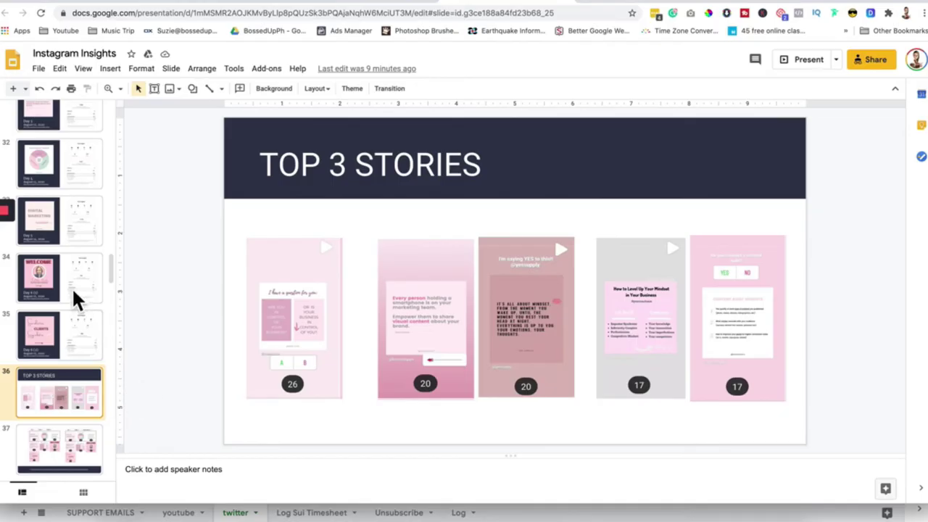
scroll(105, 352, down, 1)
scroll(105, 356, down, 1)
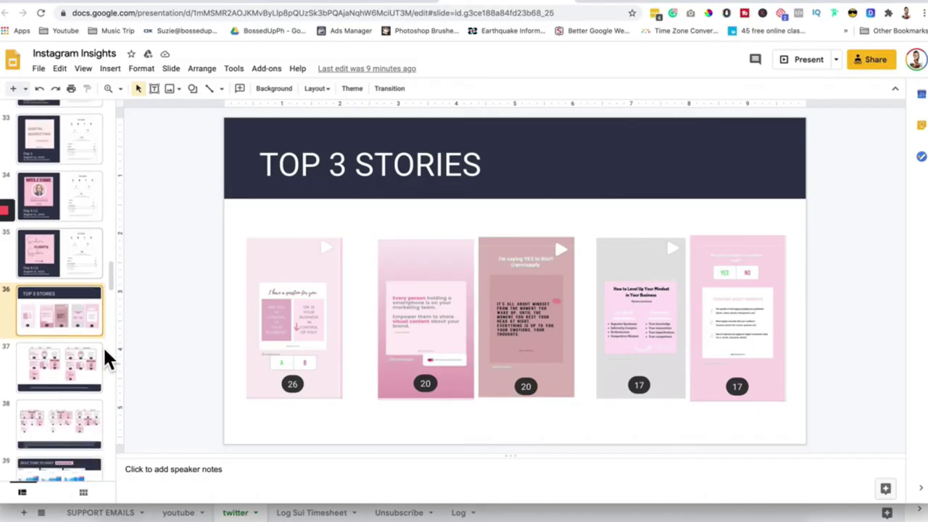
scroll(103, 346, down, 2)
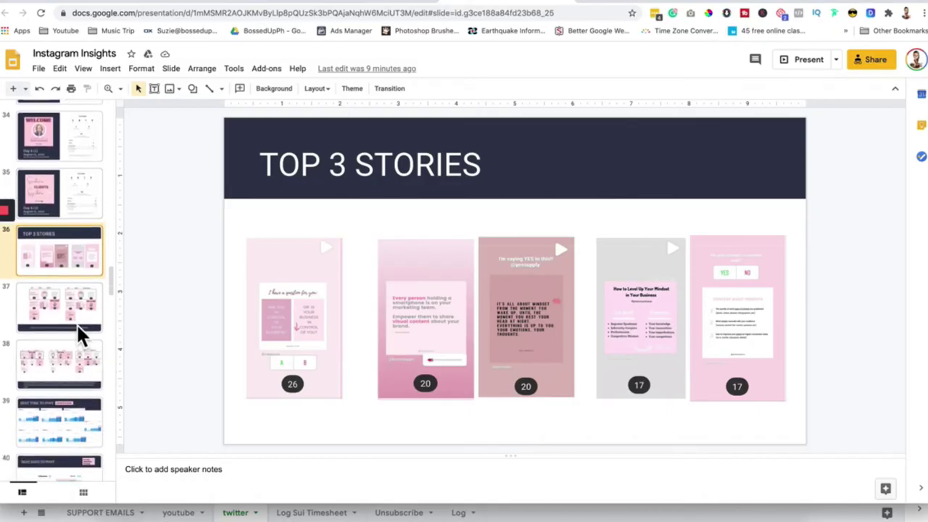
click(80, 335)
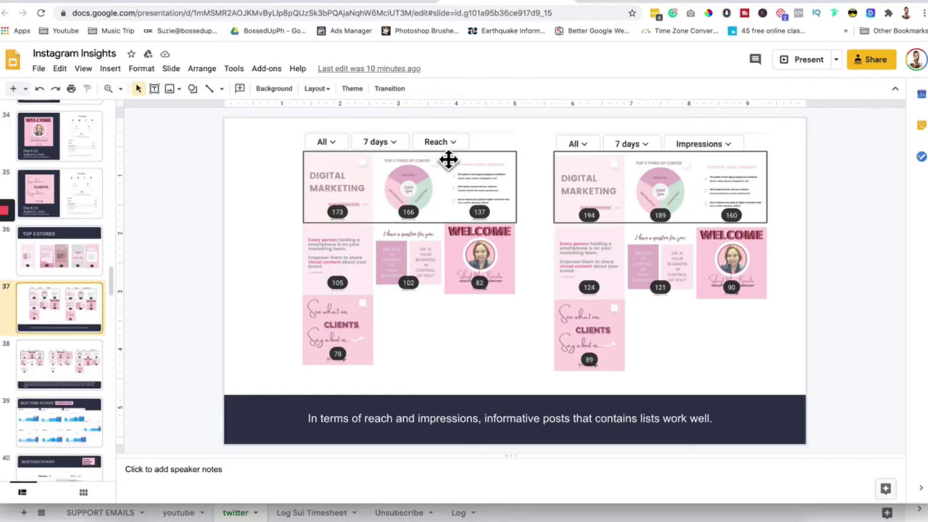
click(89, 356)
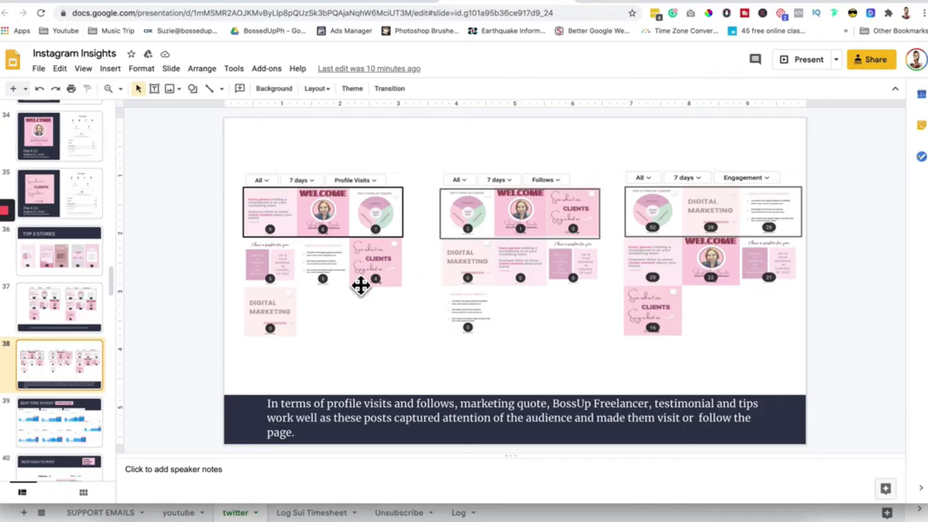
Examine Most Active Times in Instagram's audience insights, then open the "Other things that worked well" slide in Google Slides
scroll(60, 368, down, 3)
scroll(61, 376, down, 1)
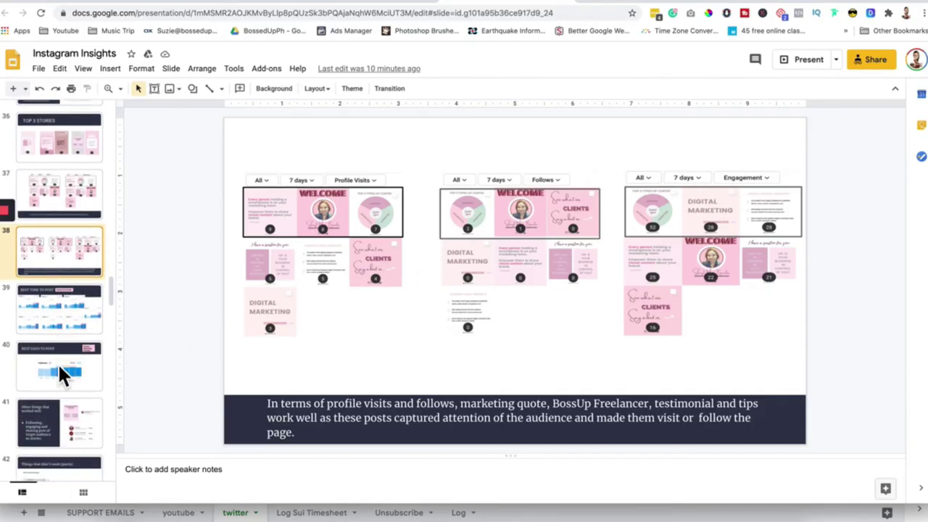
scroll(58, 364, down, 1)
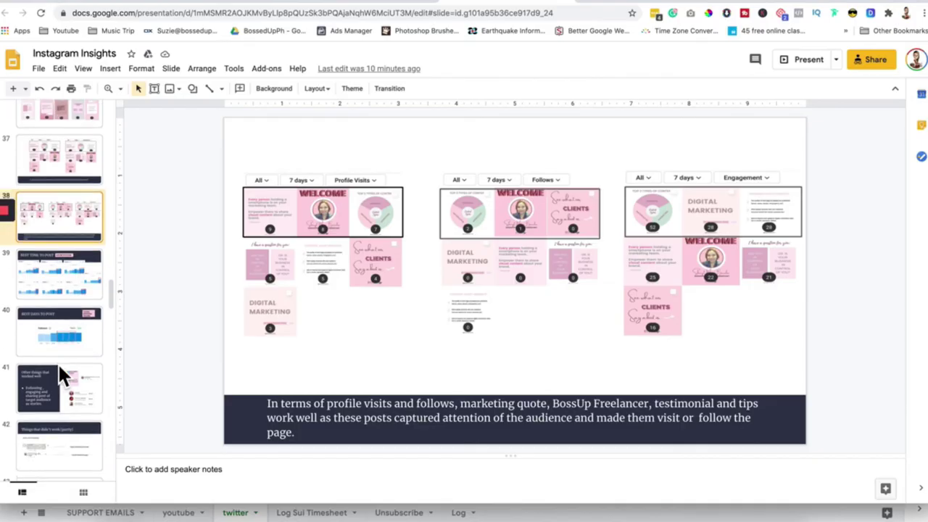
scroll(59, 375, down, 1)
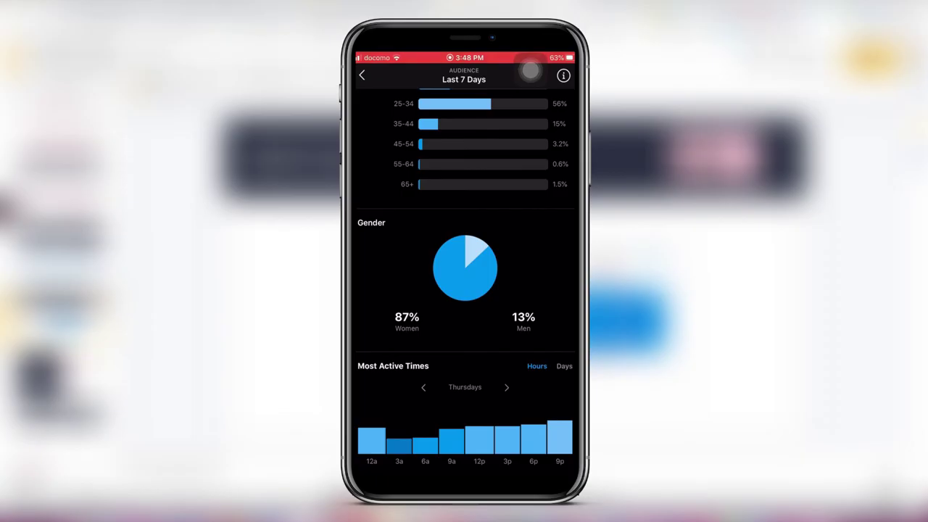
scroll(465, 271, down, 2)
scroll(465, 283, up, 10)
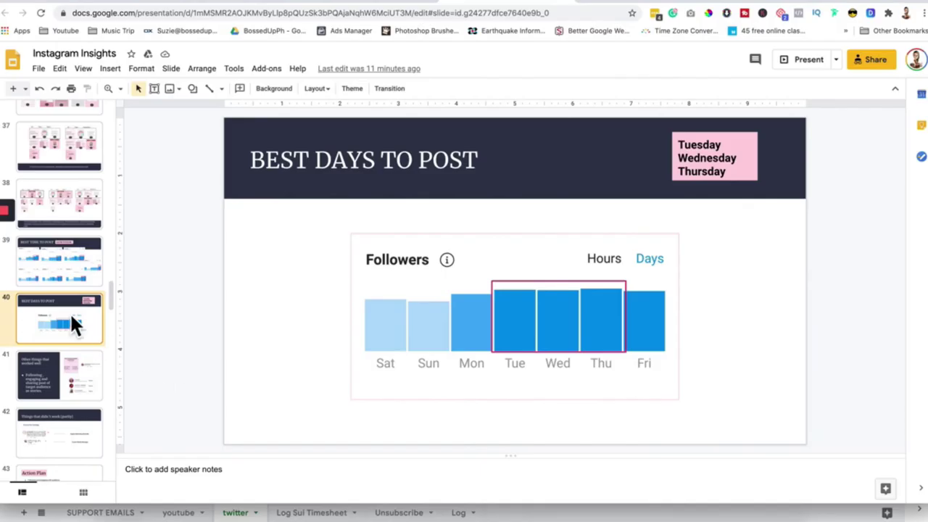
click(58, 379)
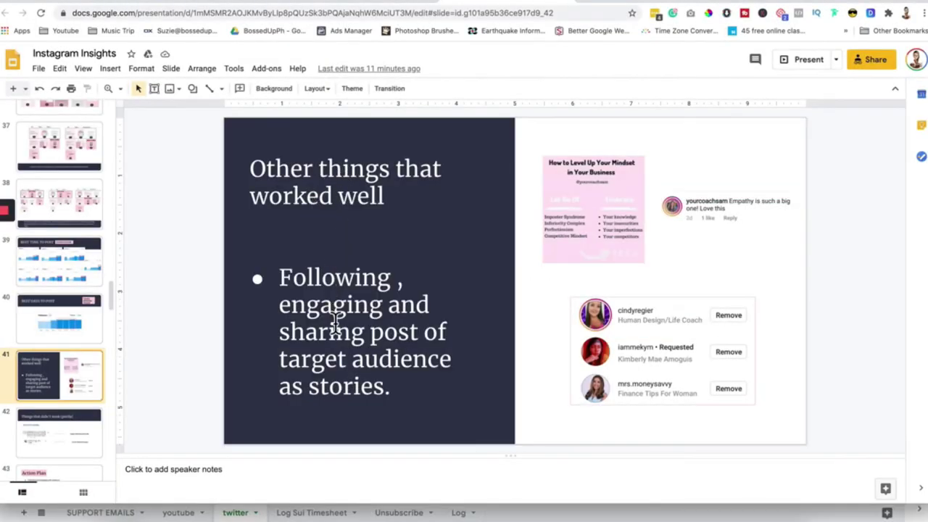
Return to the slides ranking posts by reach and by profile visits, and highlight parts of their written conclusions
scroll(64, 202, up, 5)
click(65, 255)
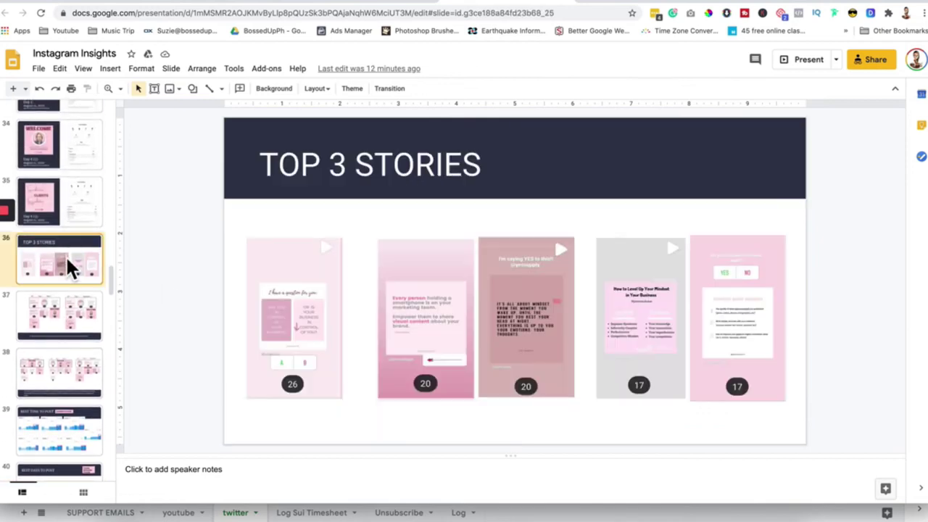
click(67, 337)
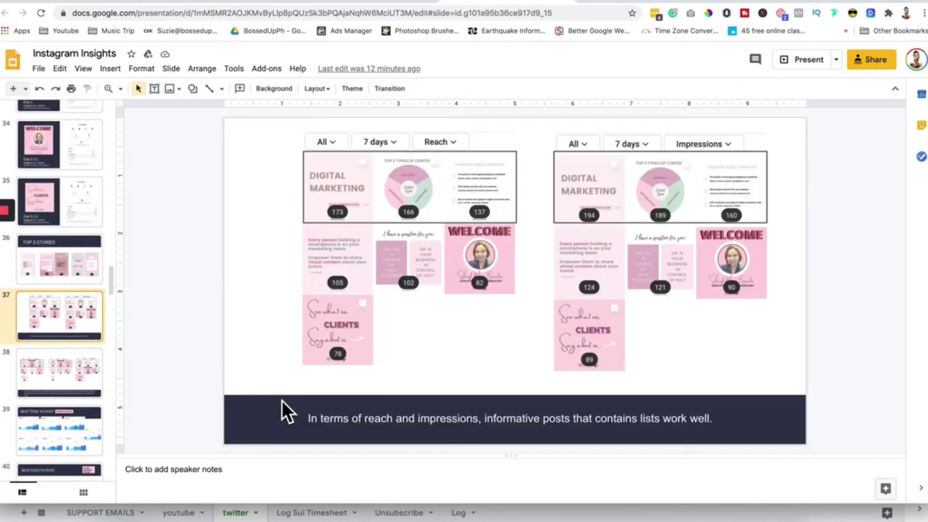
click(346, 421)
drag(419, 420, 493, 427)
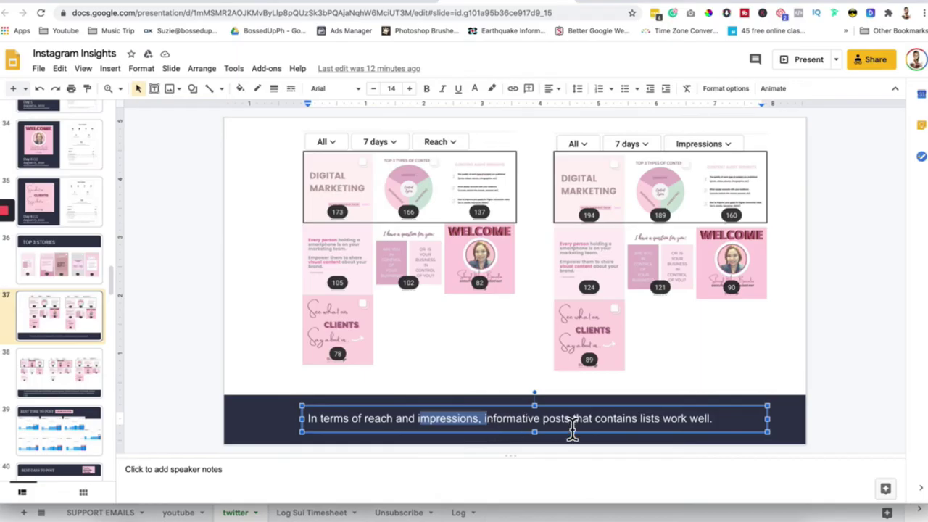
drag(654, 424, 717, 424)
click(76, 364)
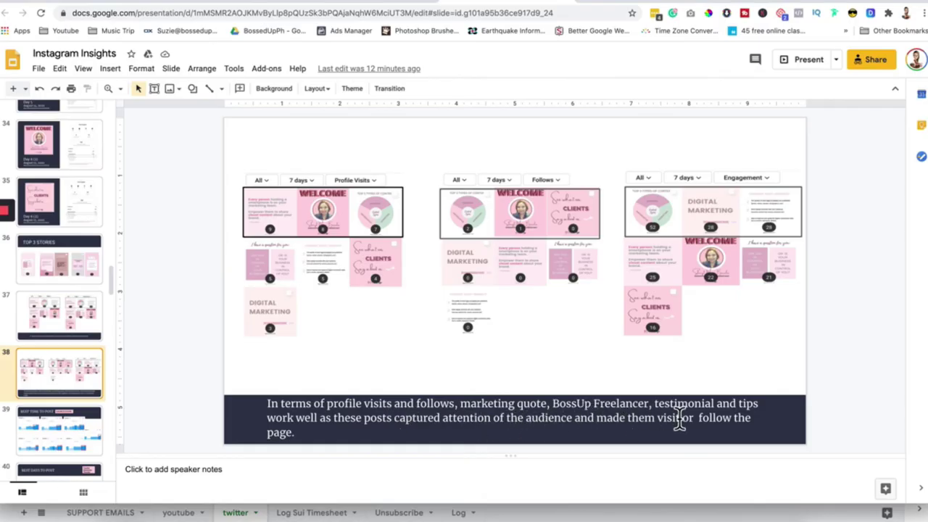
triple_click(330, 433)
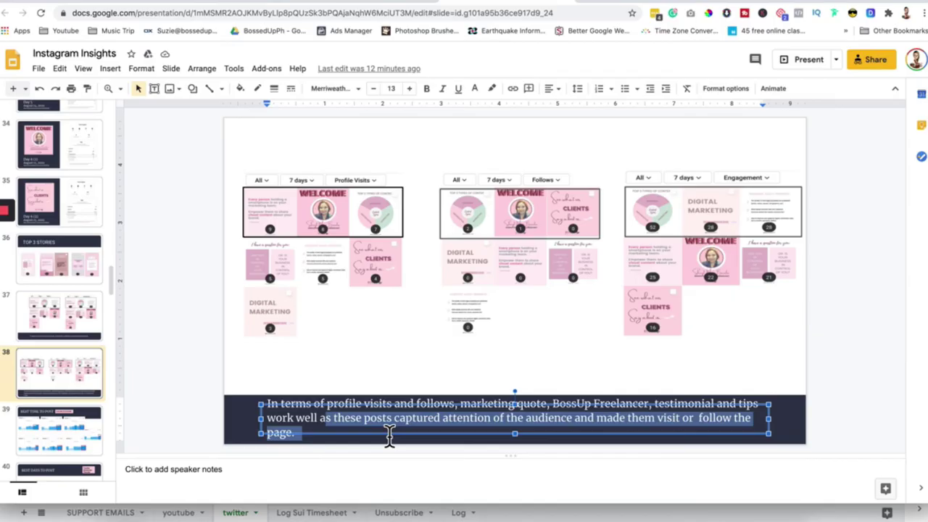
Open the "Other things that worked well" slide and go through its text, the mindset post image and the comment screenshot
scroll(87, 395, down, 3)
click(76, 403)
click(317, 177)
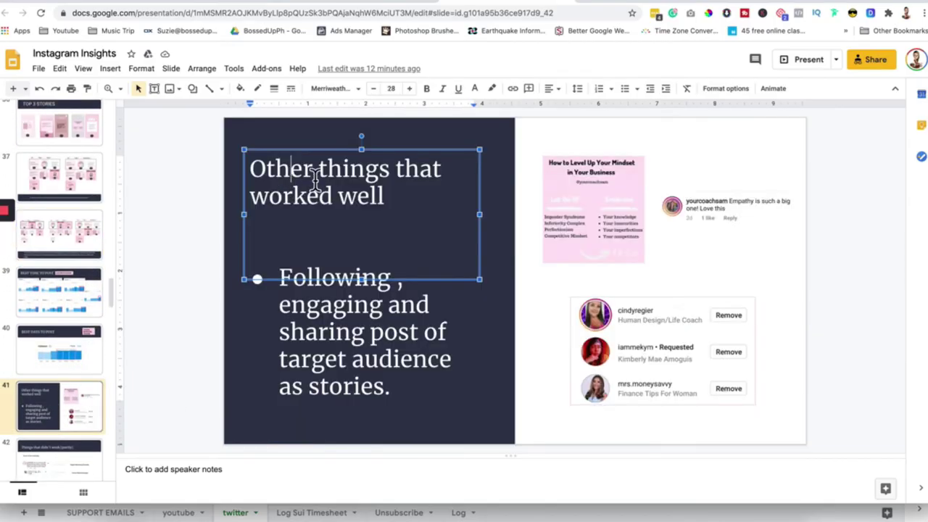
click(346, 358)
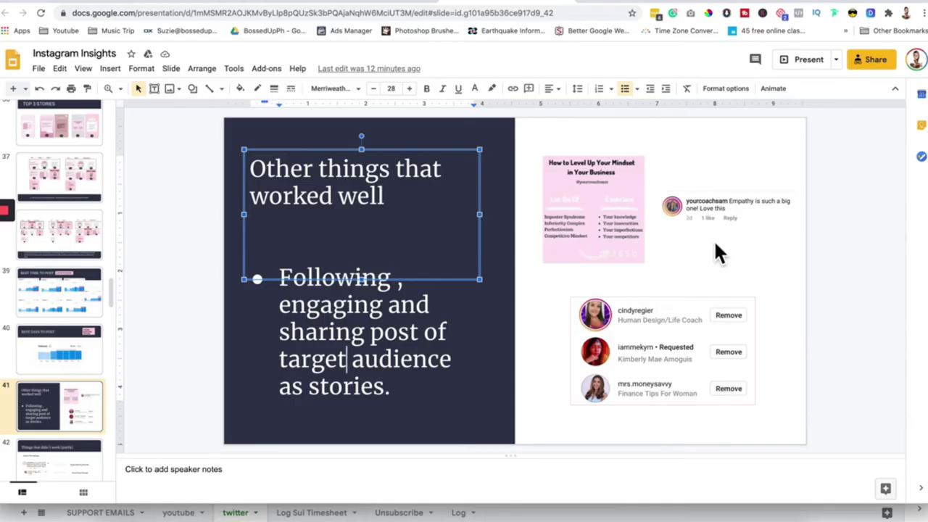
click(615, 264)
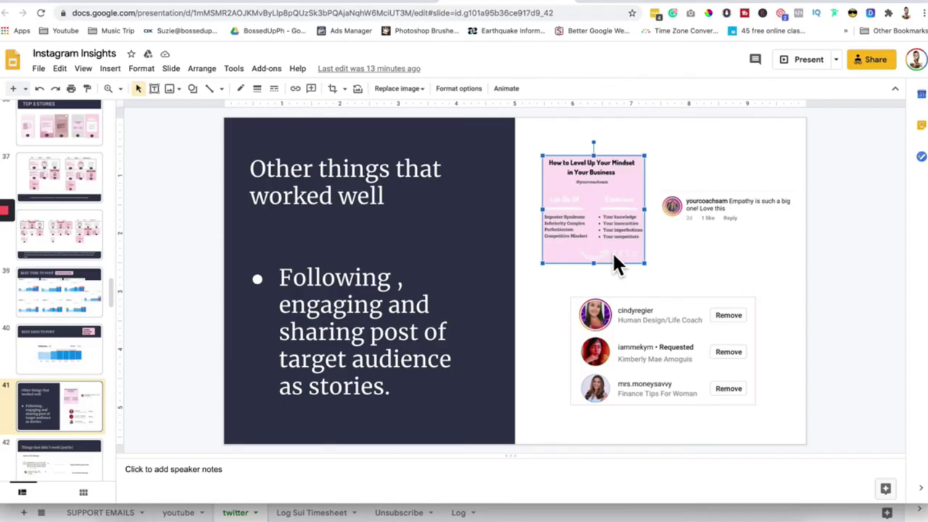
click(707, 221)
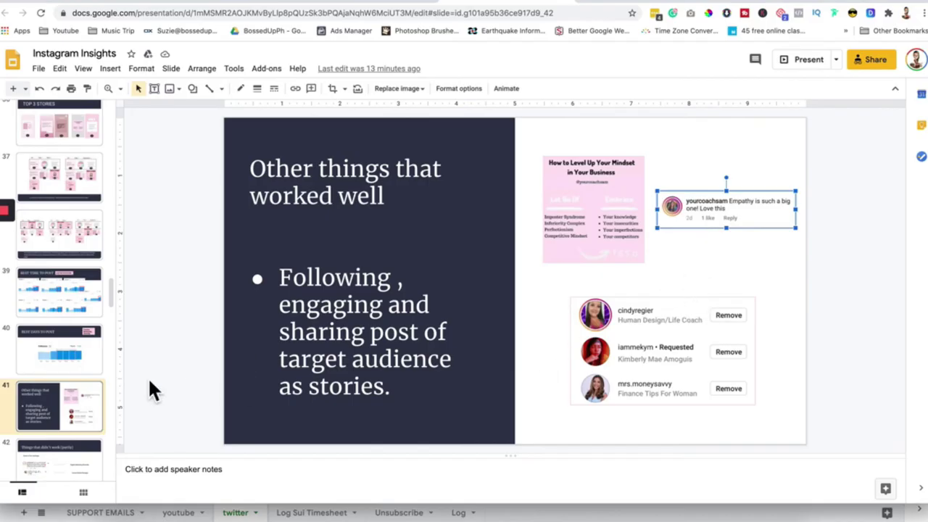
Open the "Things that didn't work [partly]" slide and point out the first comment and the Digital Marketing Brandits and Social Media Manager labels
scroll(94, 399, down, 2)
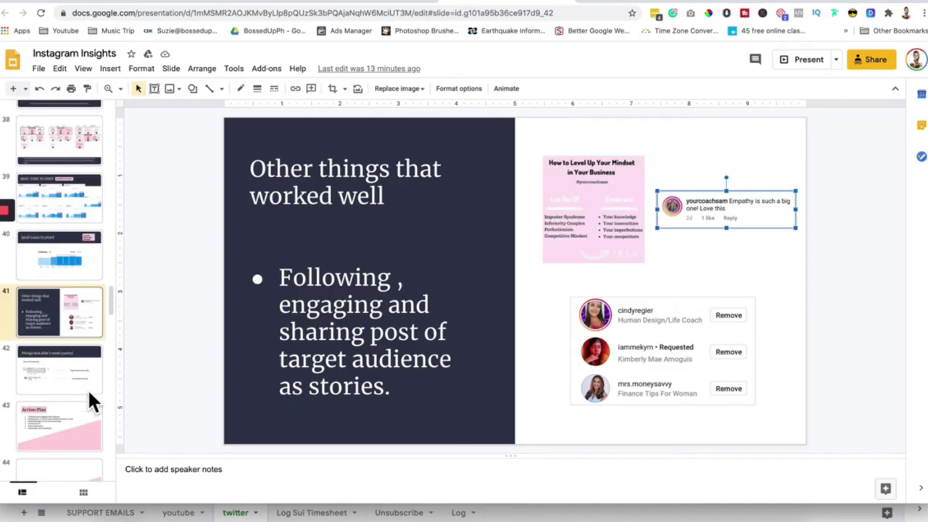
scroll(87, 388, down, 1)
click(77, 333)
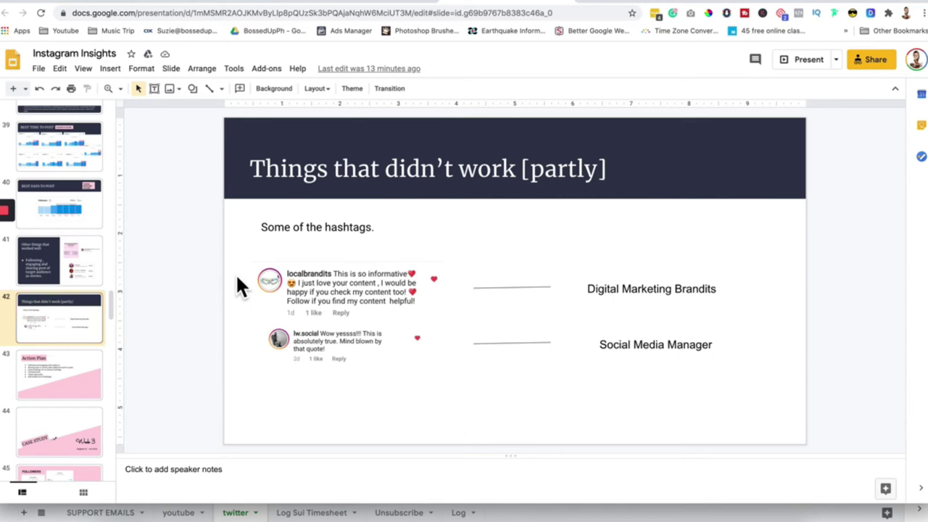
click(346, 303)
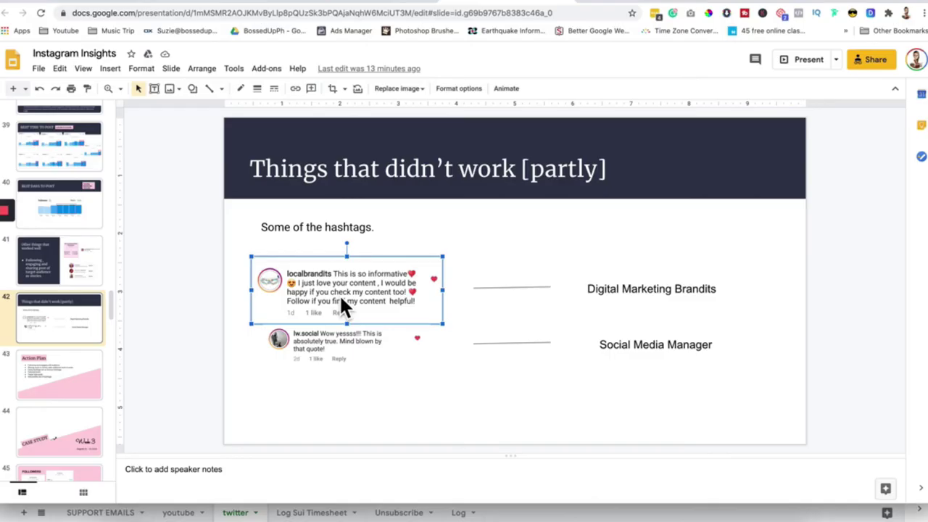
click(632, 293)
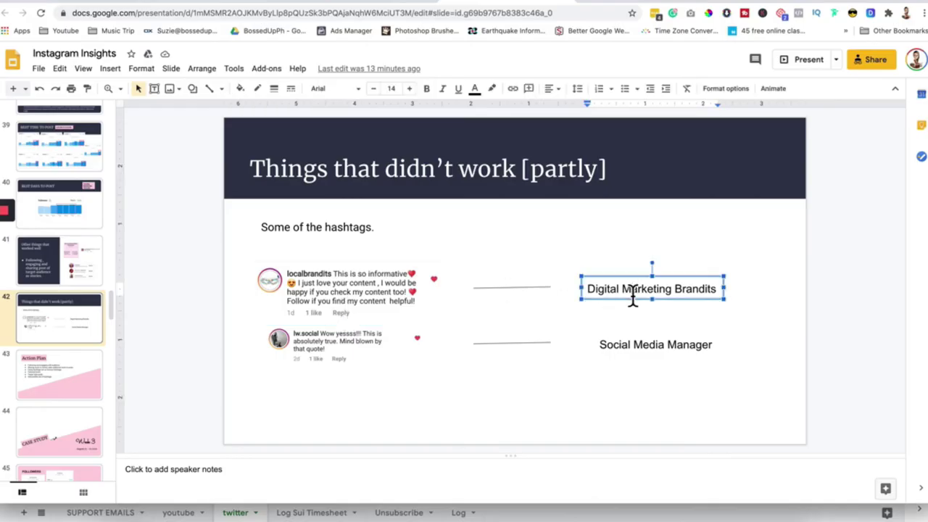
click(635, 348)
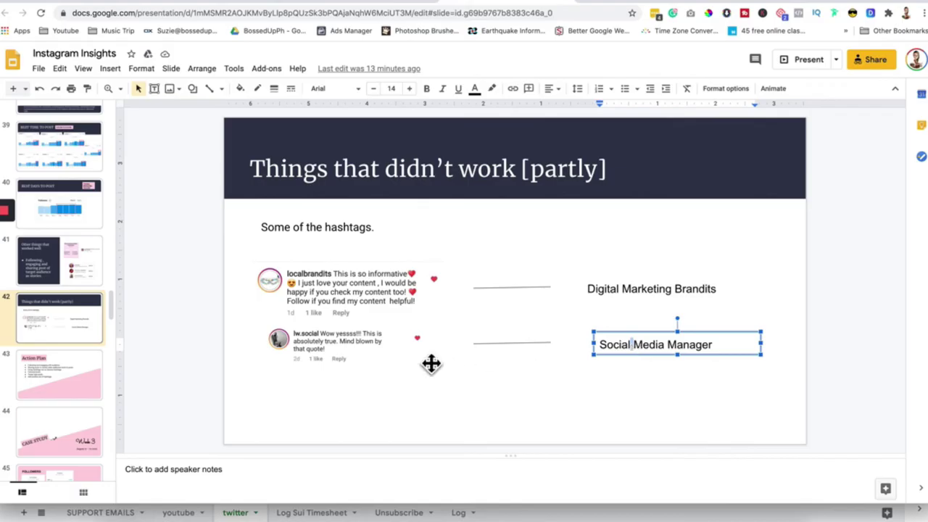
click(384, 403)
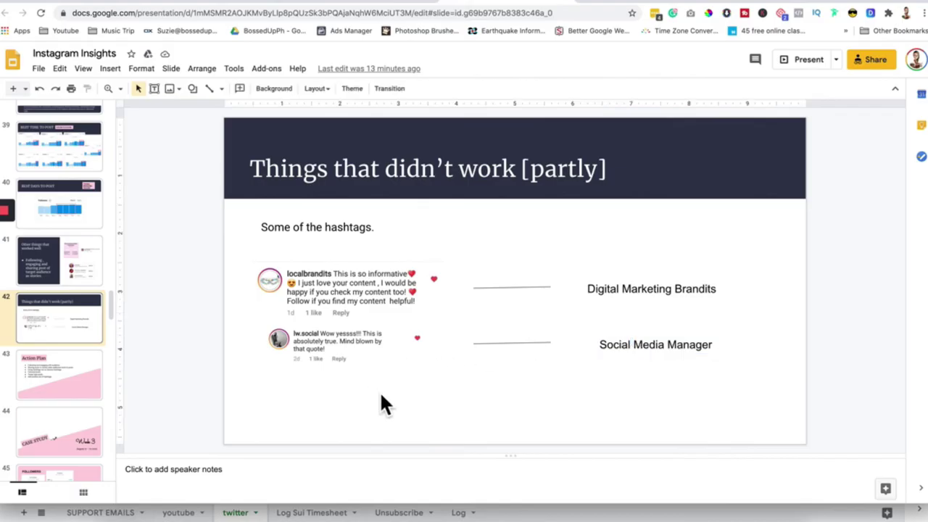
Select the two comment screenshots together, then each line linking them to their labels
click(247, 255)
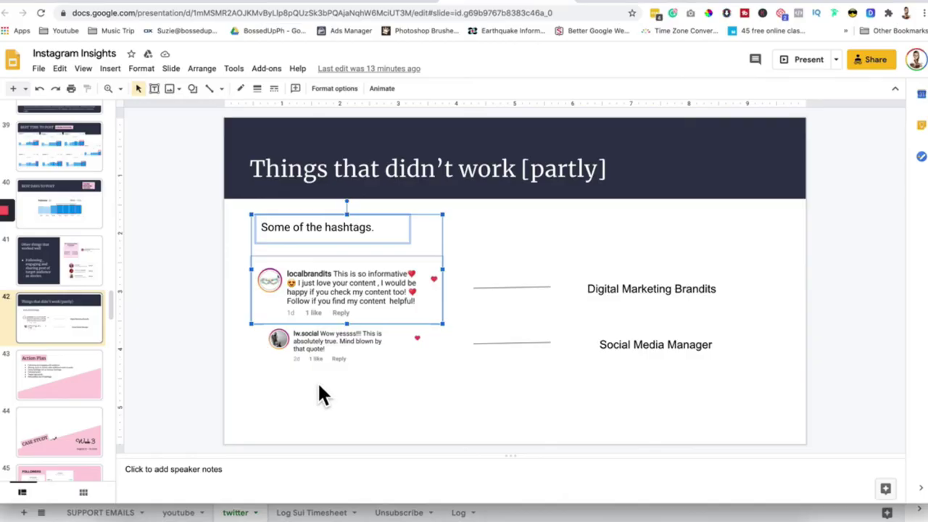
click(290, 398)
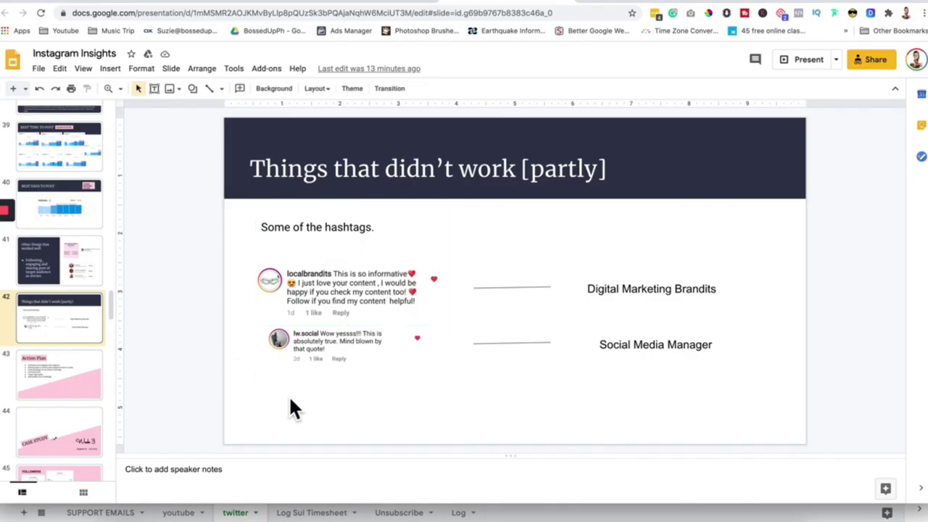
drag(318, 388, 254, 244)
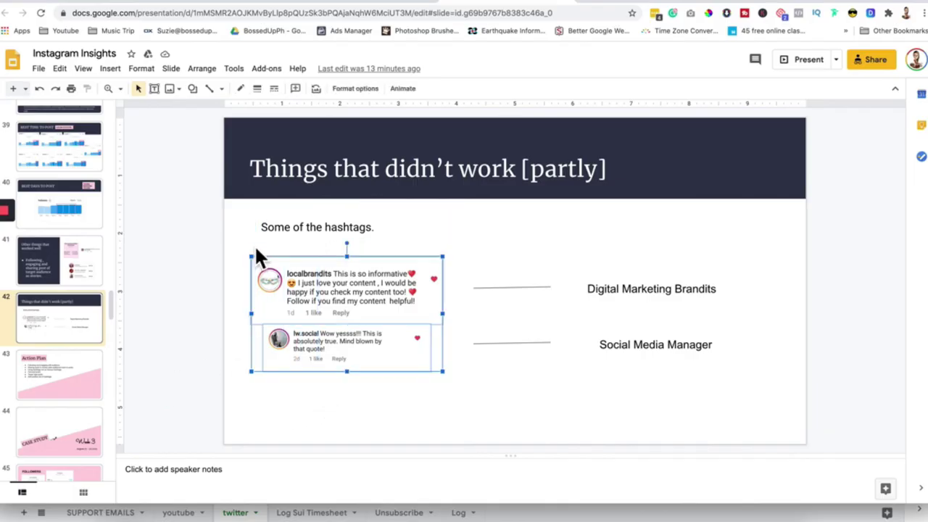
click(534, 296)
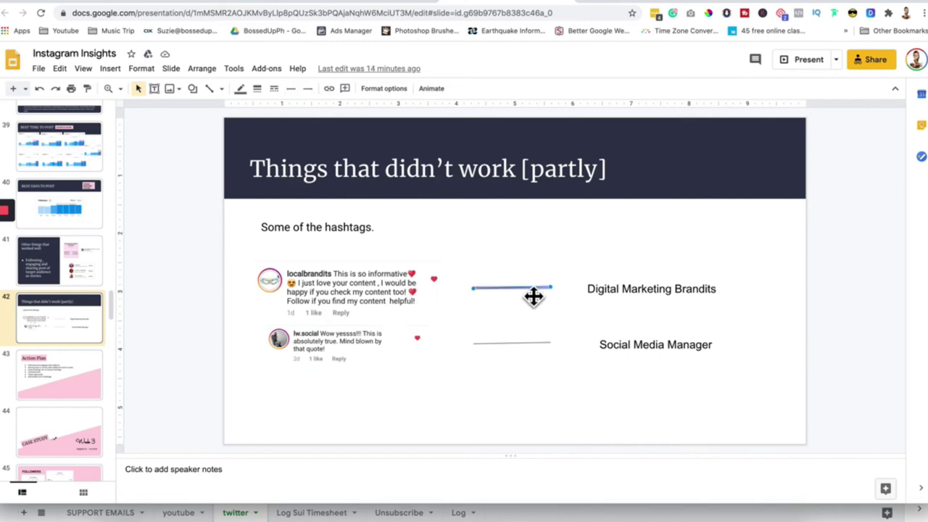
click(528, 347)
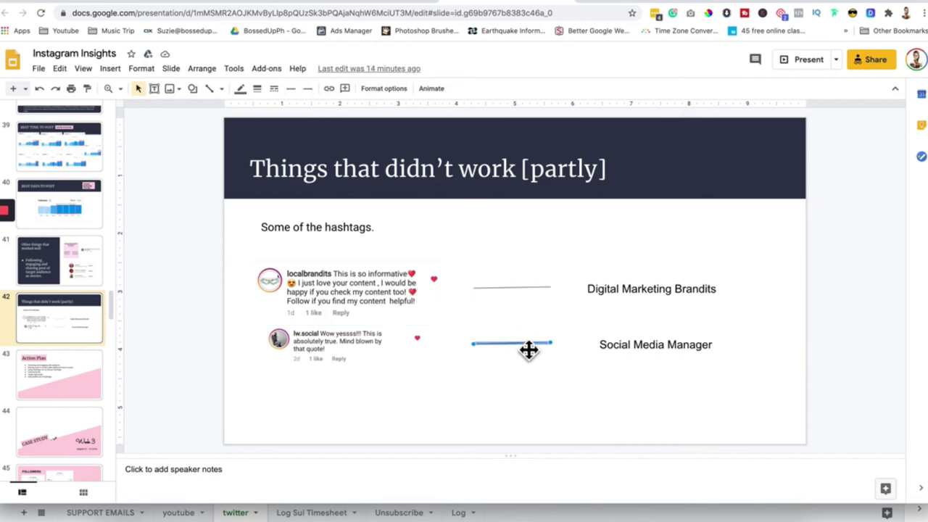
Open the Action Plan slide, review its bulleted list, and bring the earlier slides back into view in the filmstrip
click(85, 387)
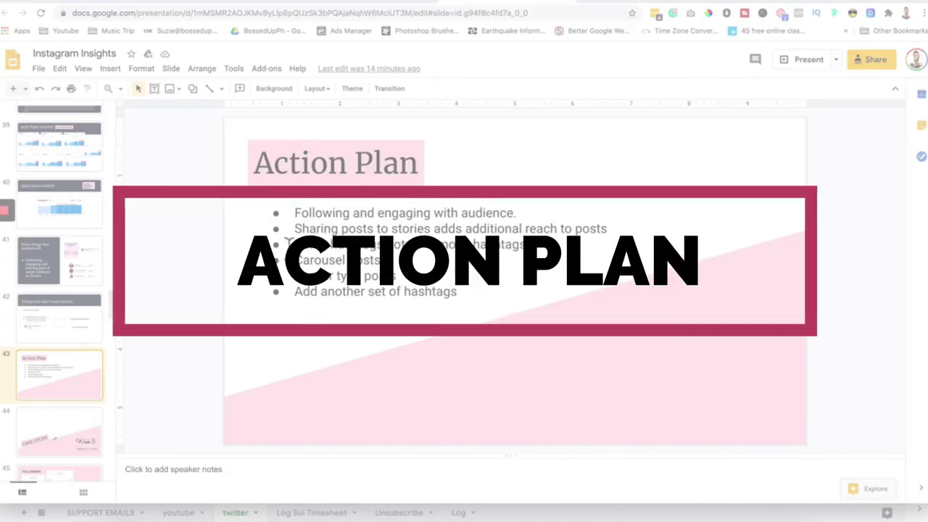
click(389, 228)
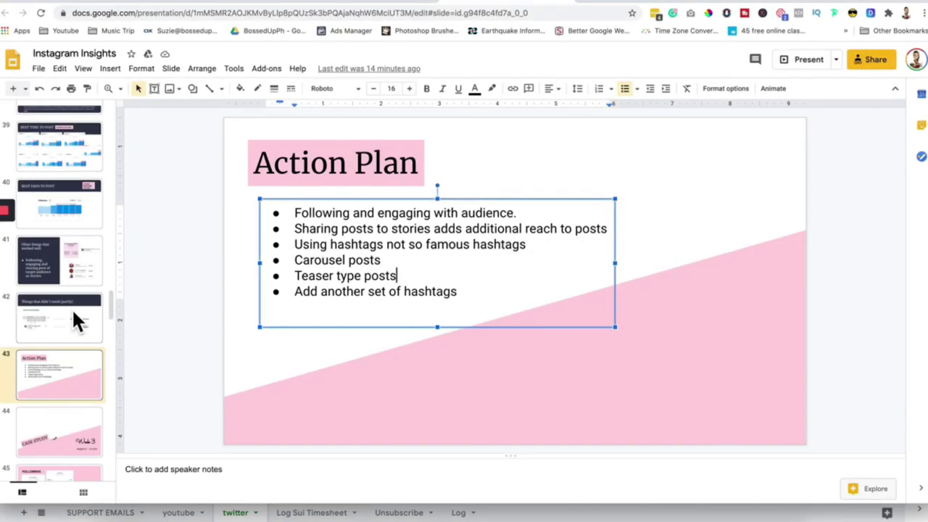
scroll(80, 378, up, 1)
click(81, 384)
drag(114, 306, 115, 280)
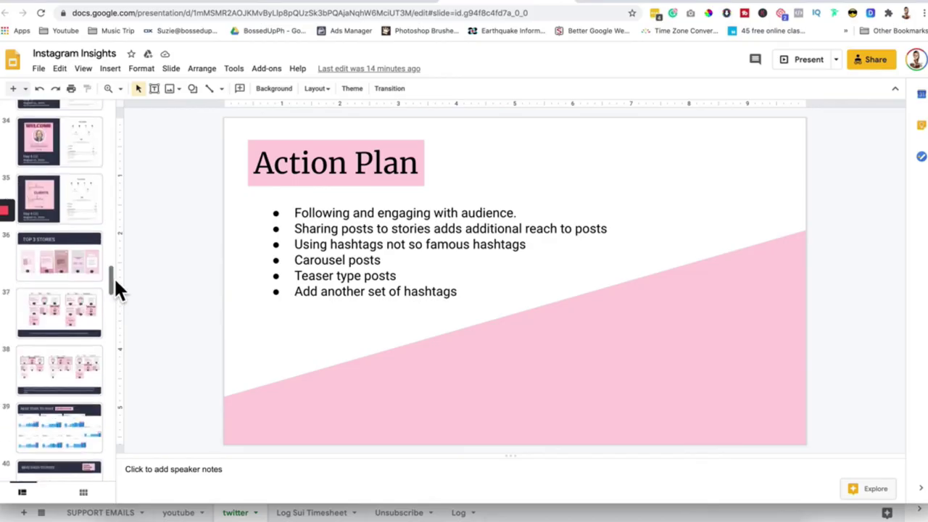